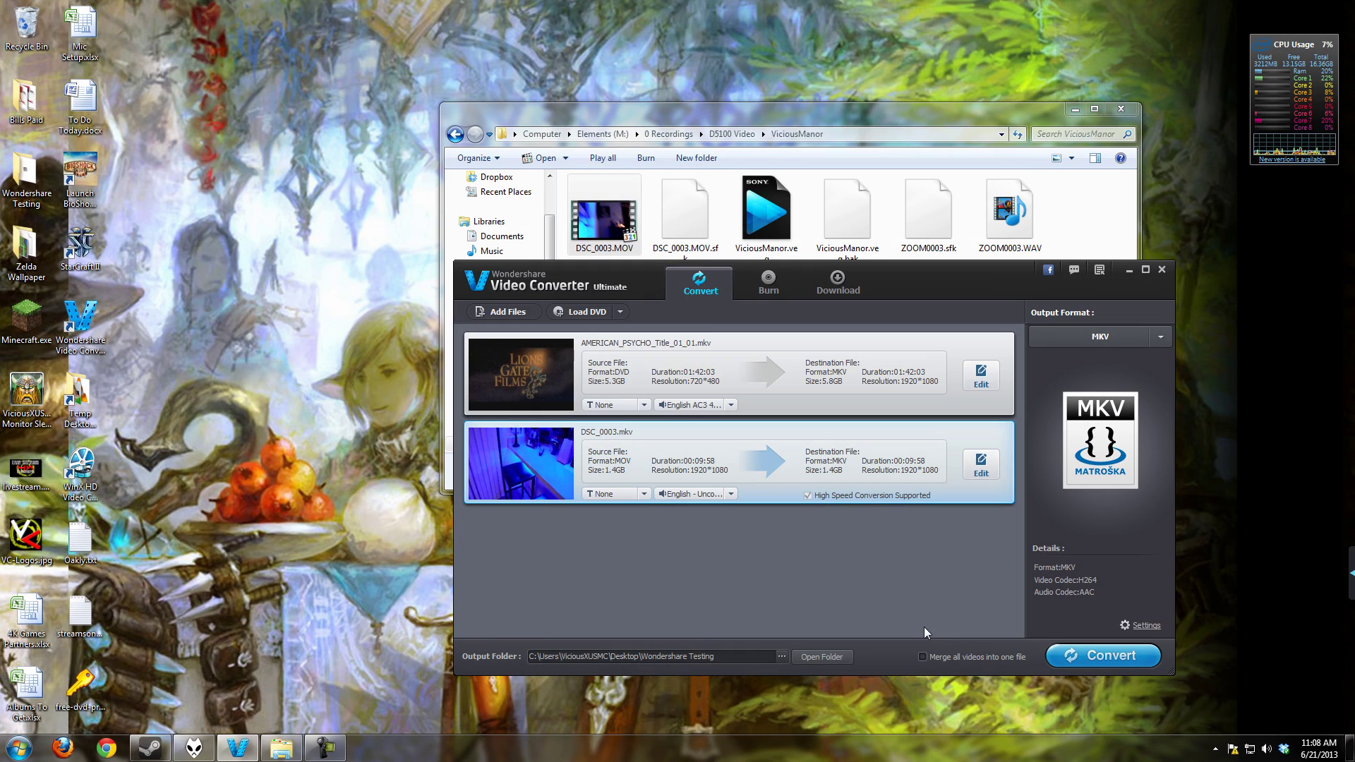
Step: Reposition the converter window and view the DVD sources available to load
drag(909, 282, 828, 281)
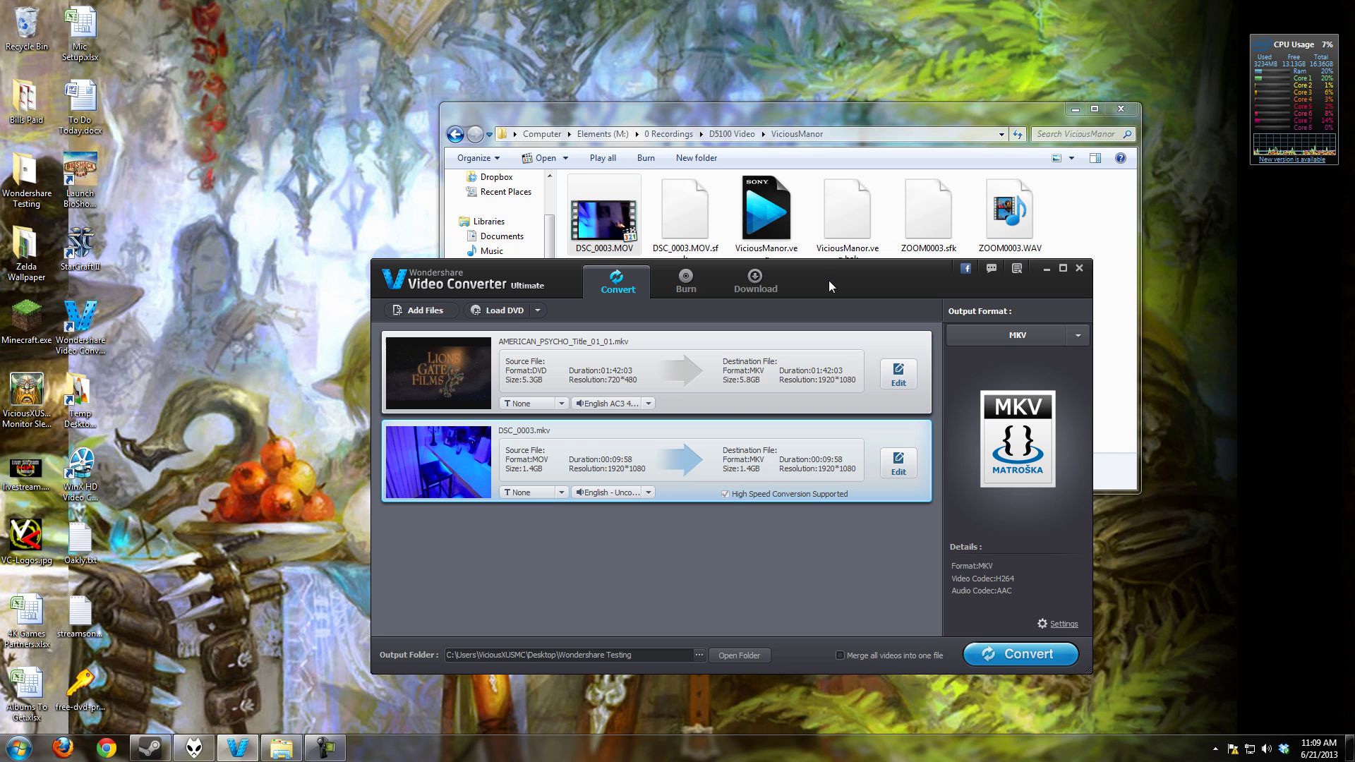
drag(831, 280, 754, 246)
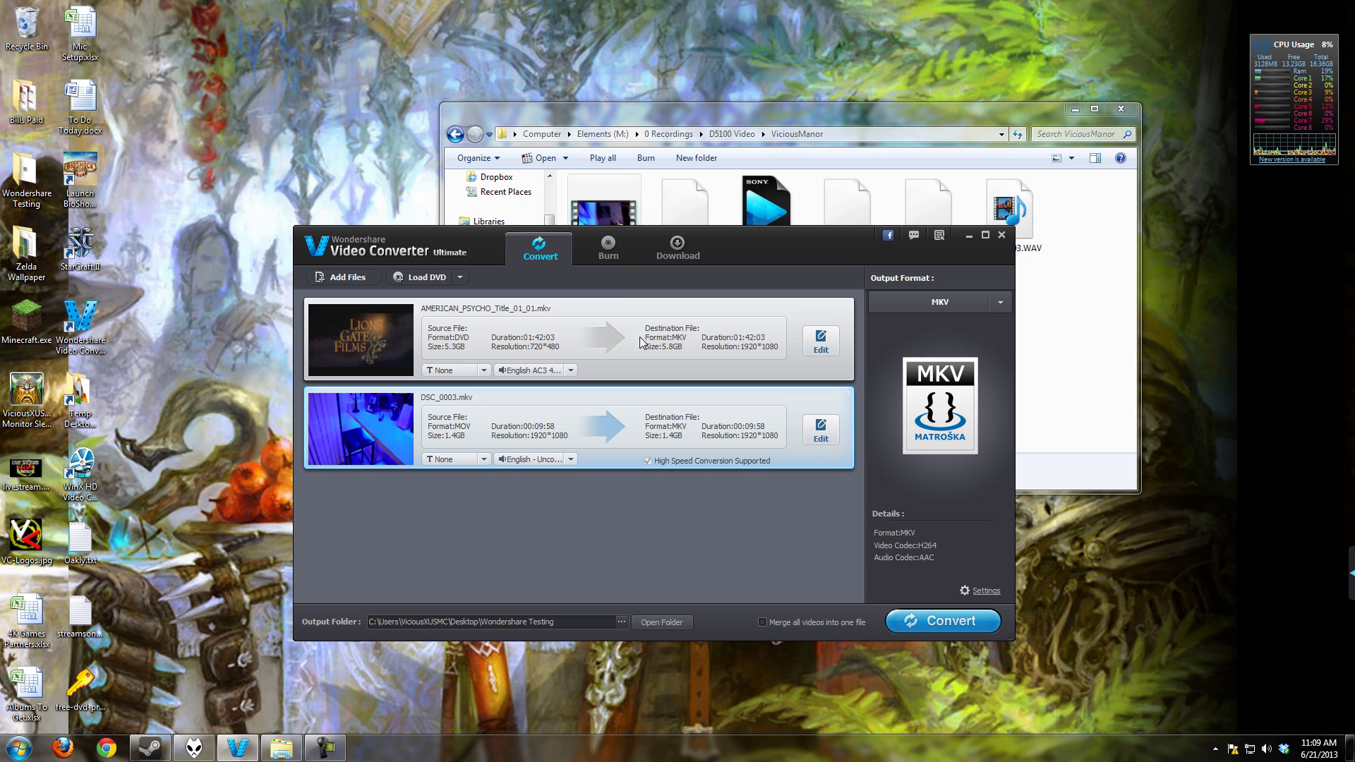
drag(746, 255, 813, 348)
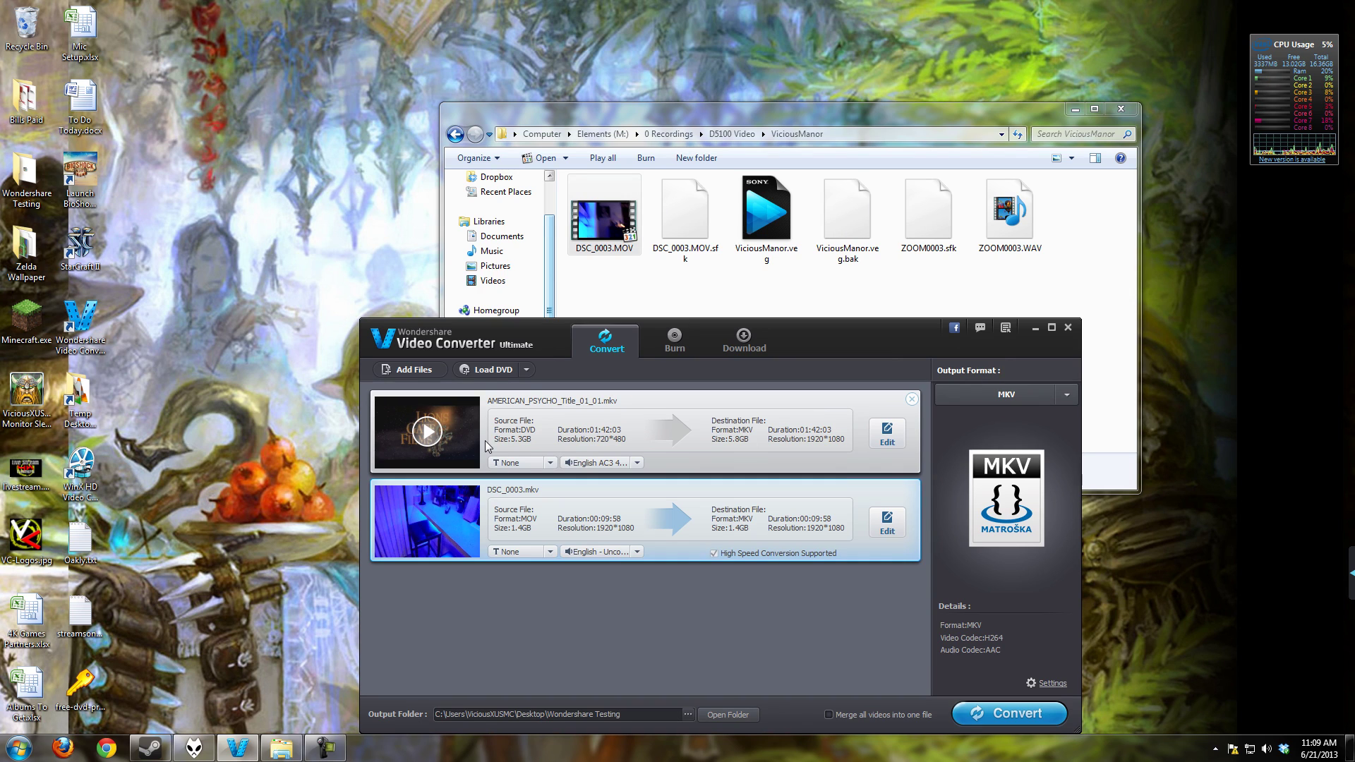
click(530, 371)
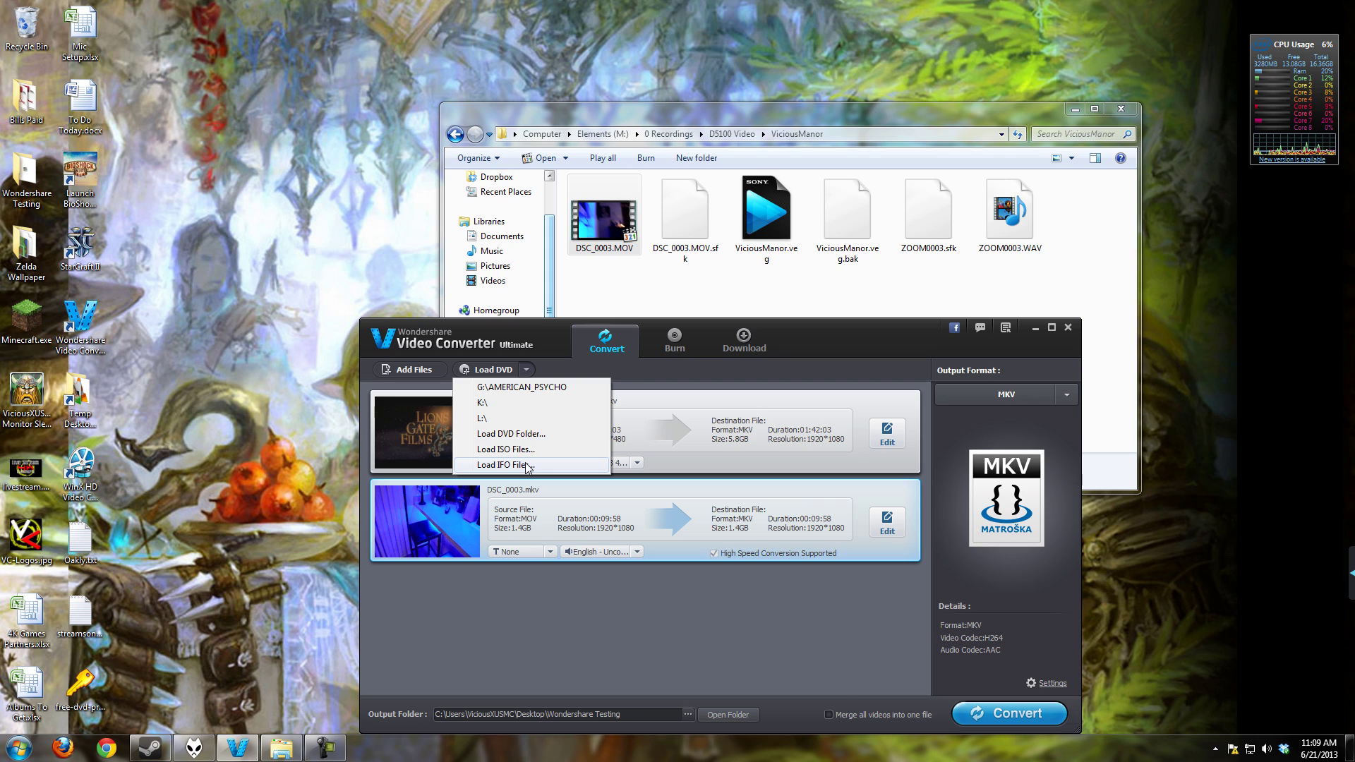
Step: Tour the Burn page and its extra settings, then the Download page, and return to Convert
click(685, 628)
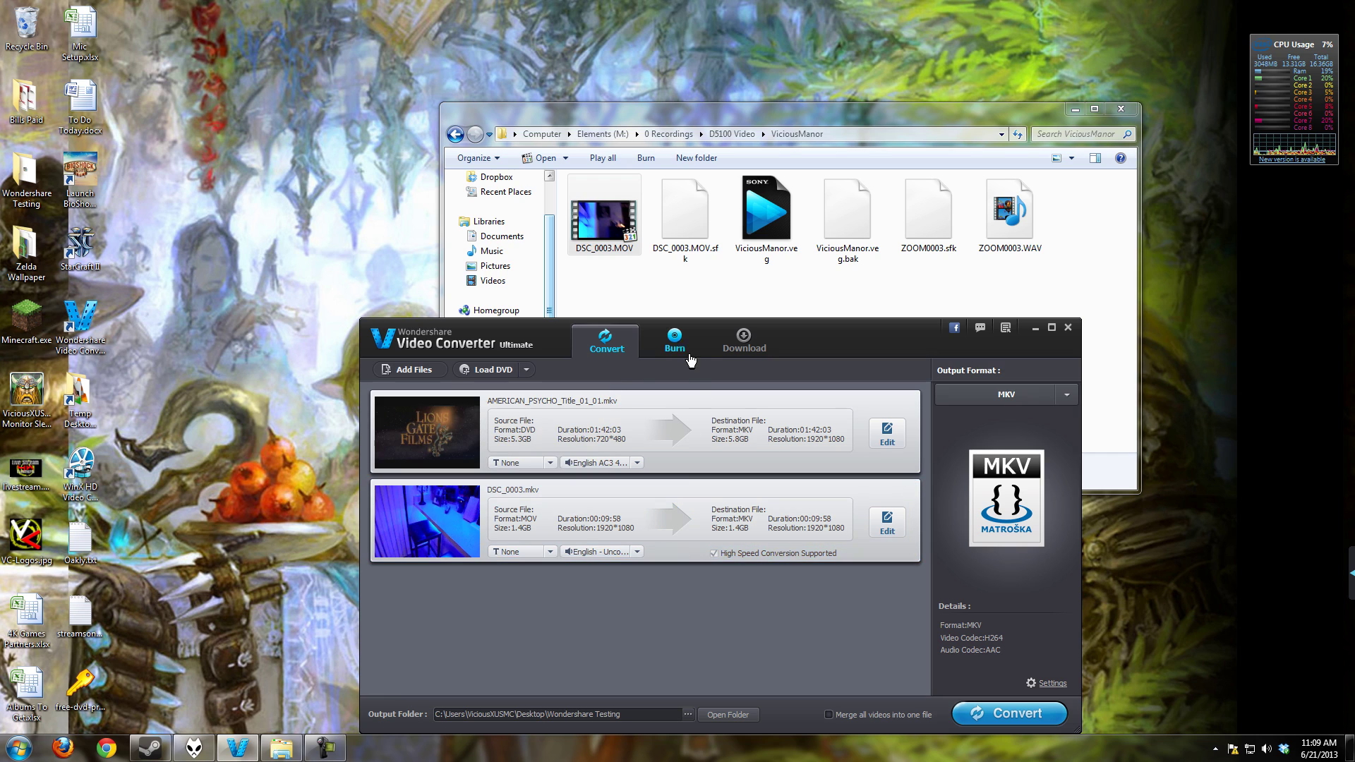
click(678, 341)
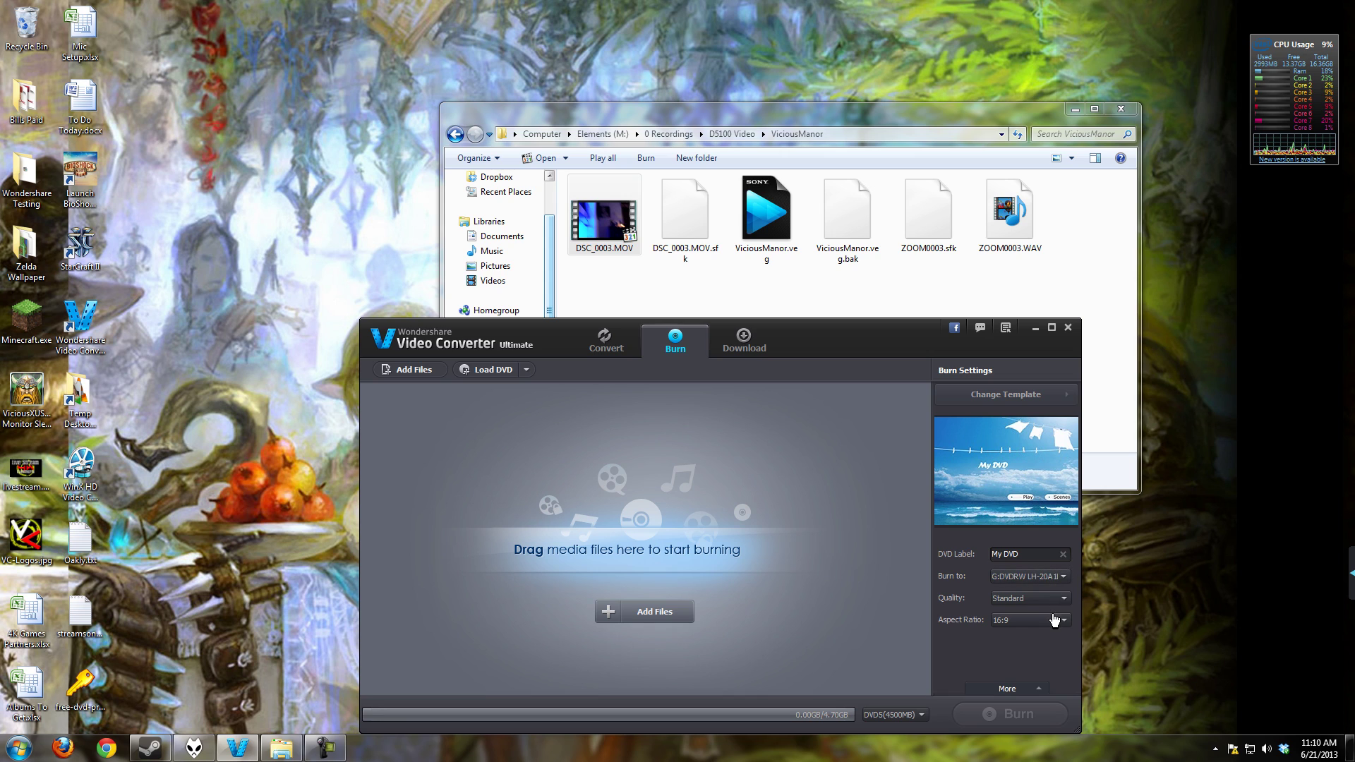
click(1022, 687)
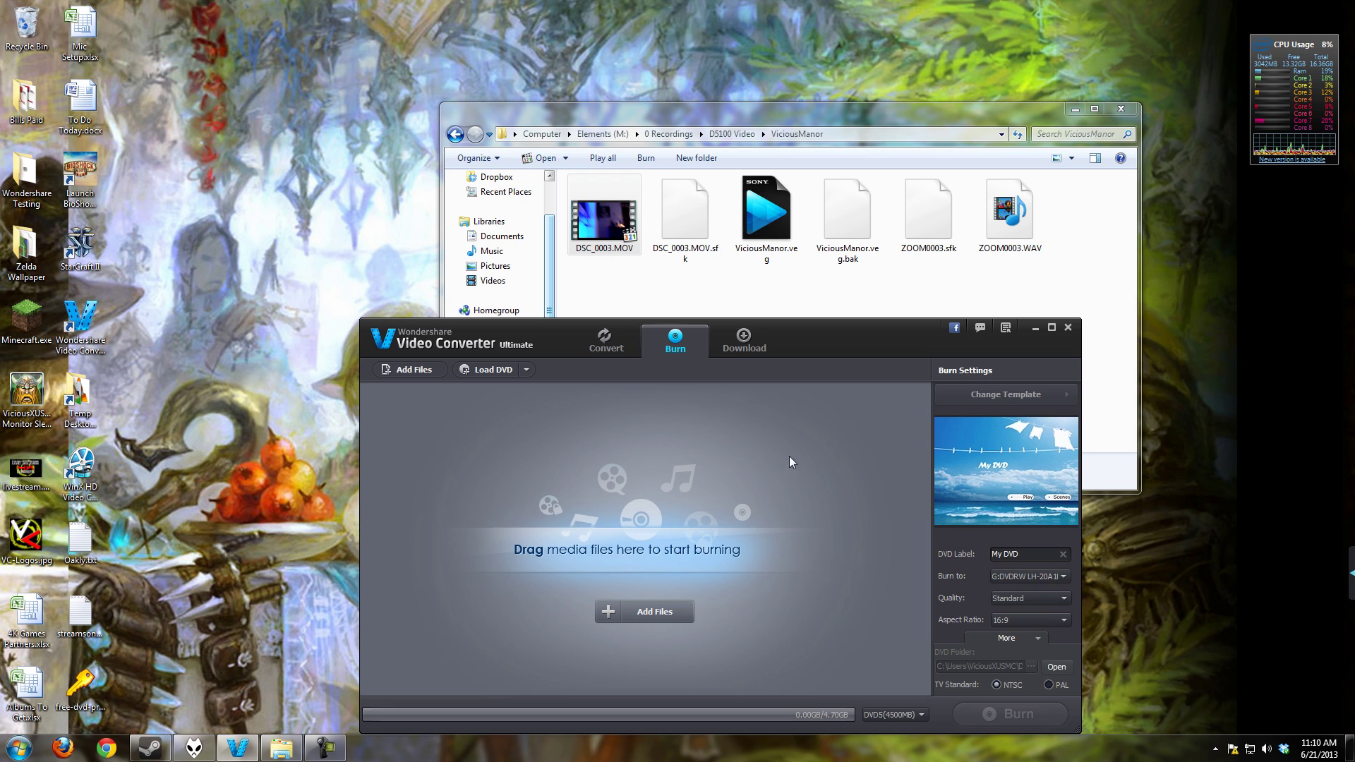
click(743, 336)
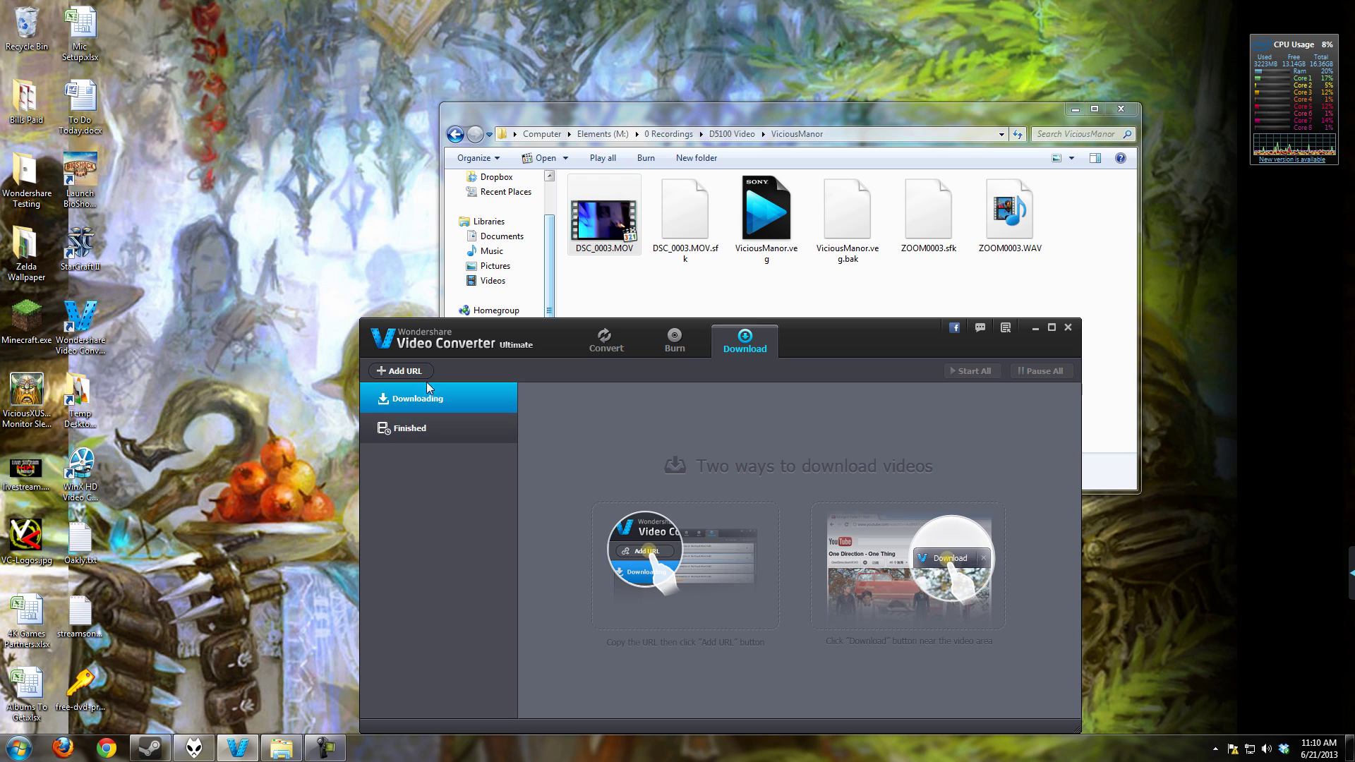
click(607, 344)
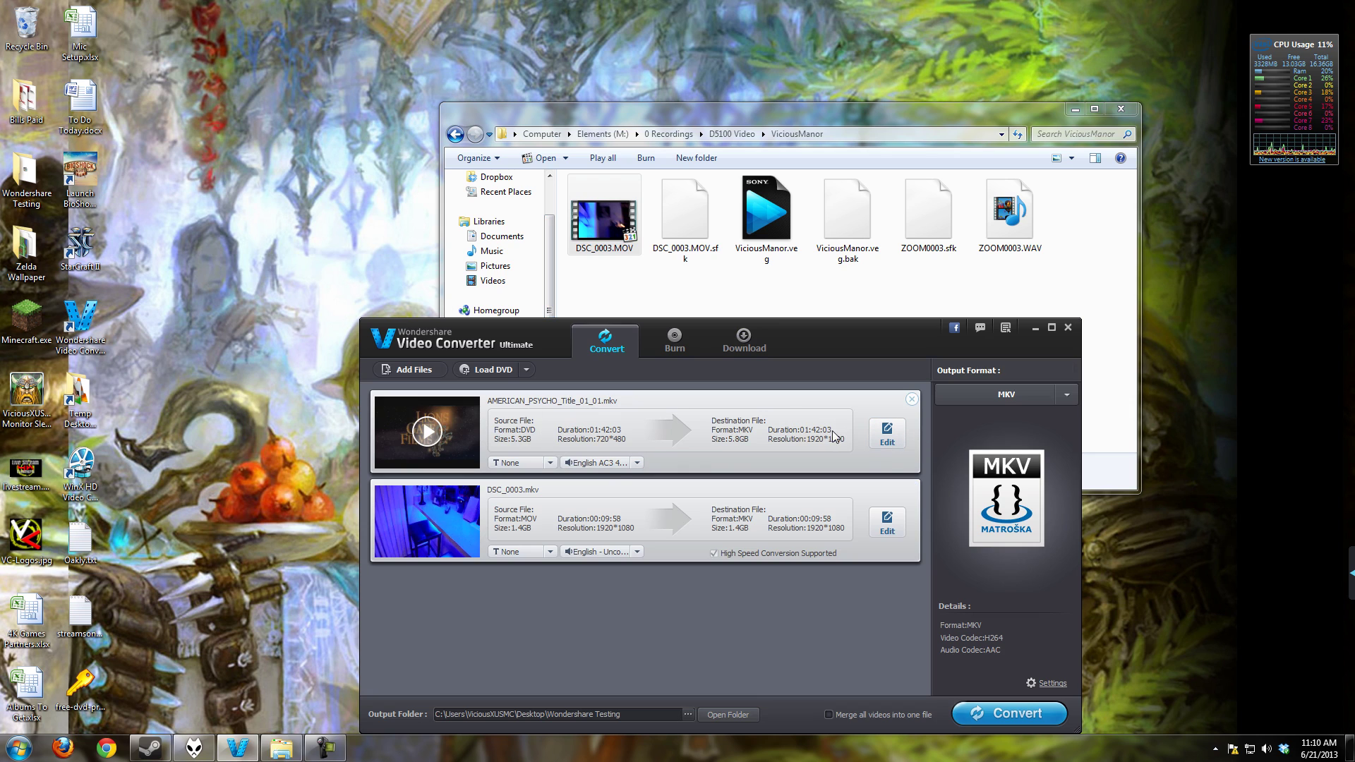
Step: Browse the first video's crop, effect, watermark and subtitle editing options, then close the editor
click(886, 436)
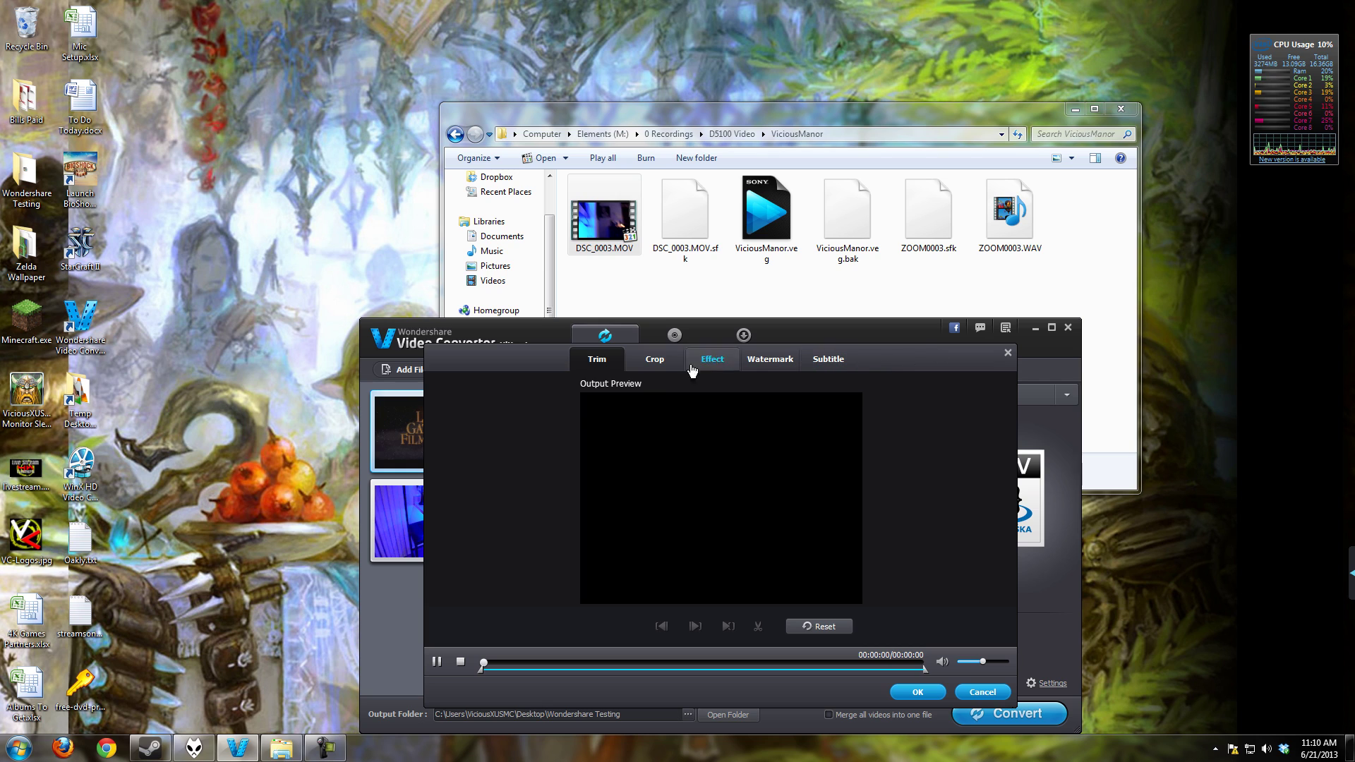
click(650, 361)
click(712, 359)
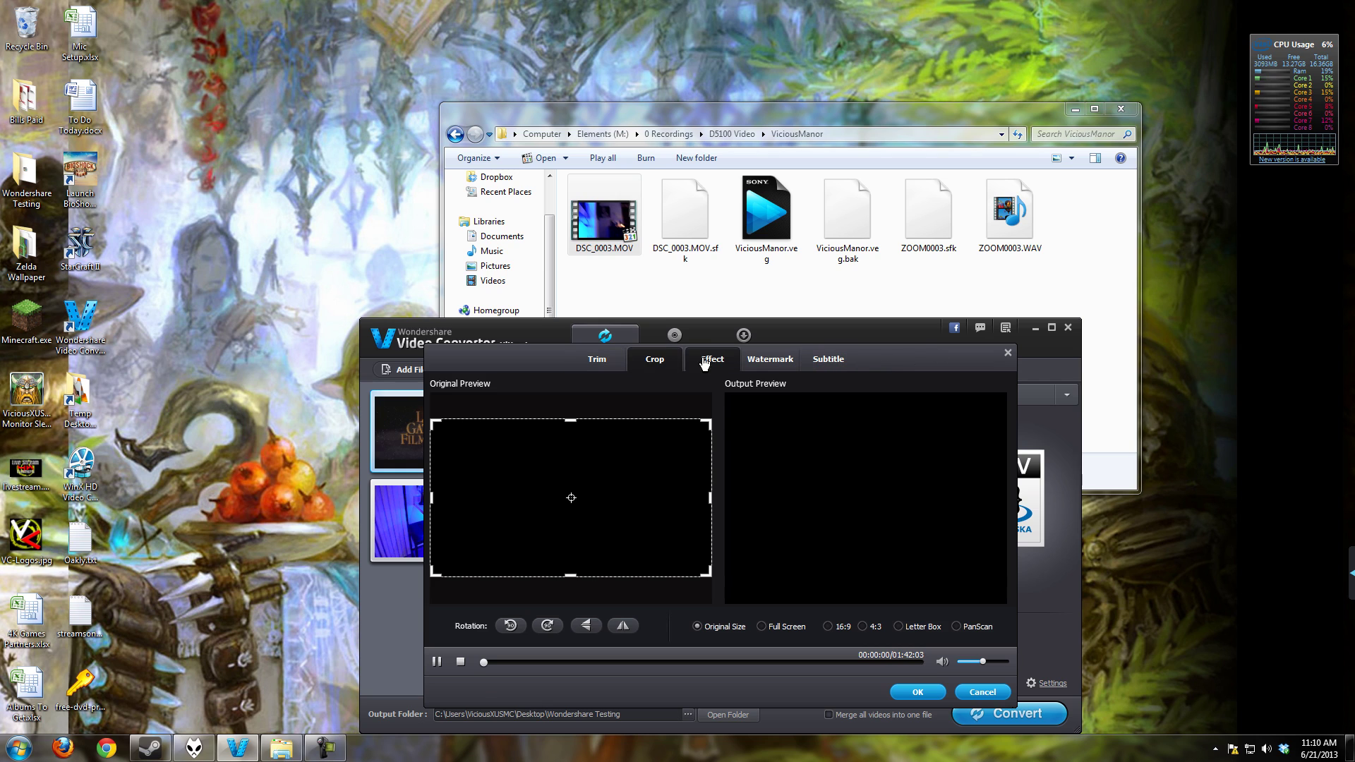
click(773, 359)
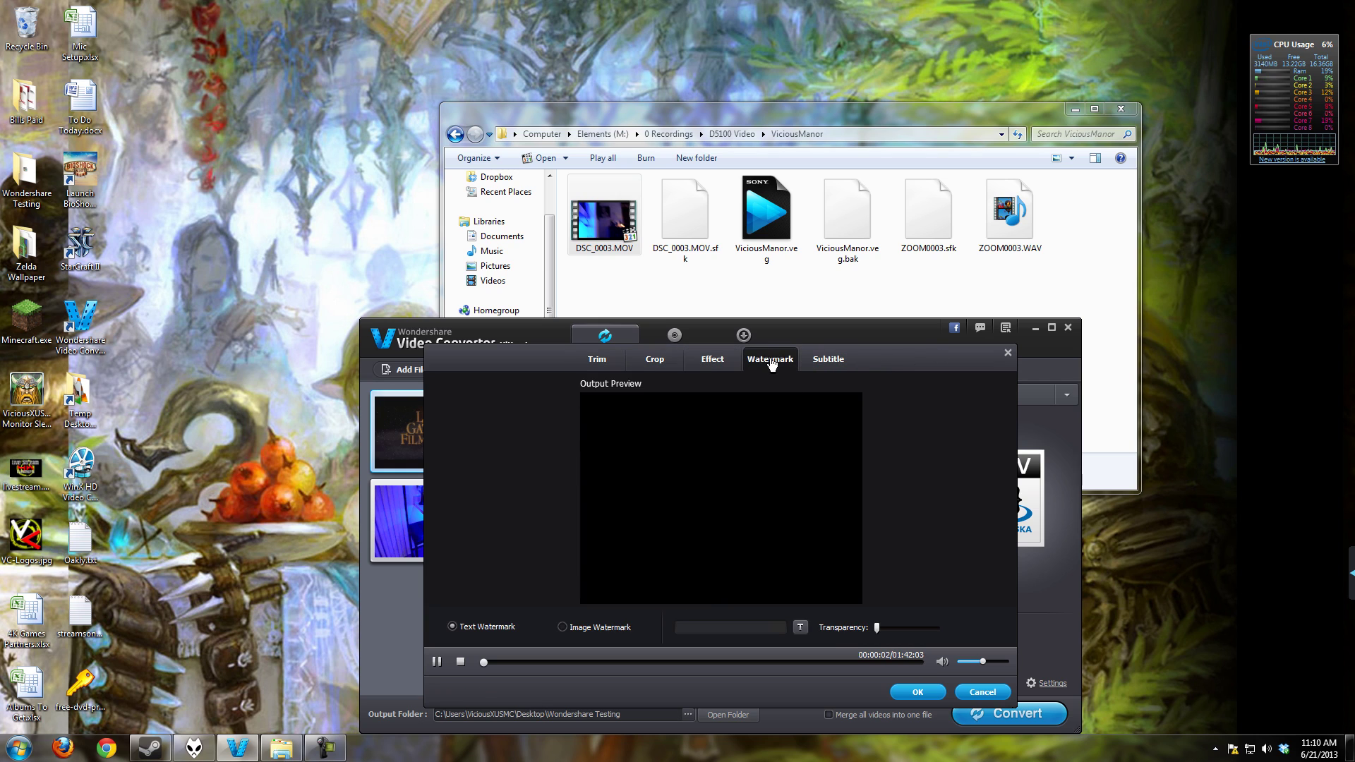
click(827, 361)
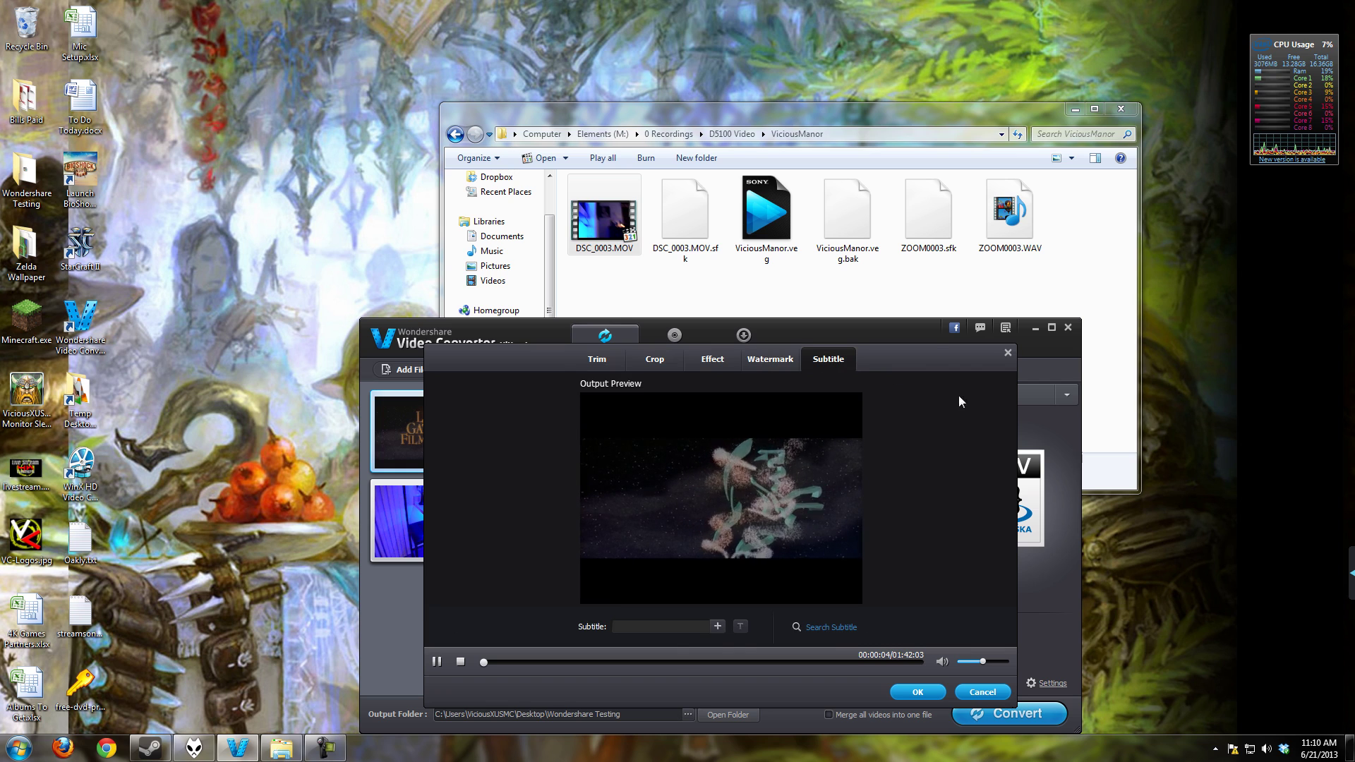
click(1007, 353)
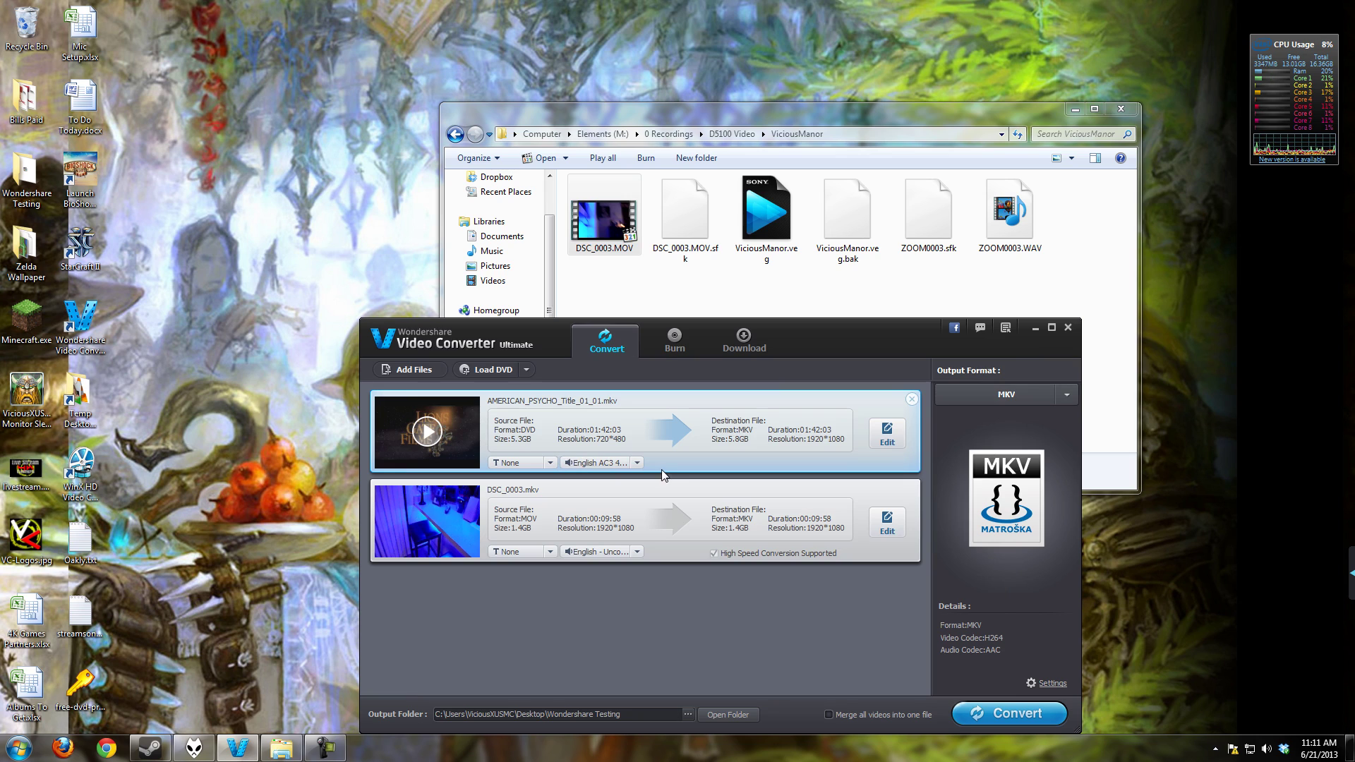
Step: Check the first video's audio tracks and the DSC_0003 editing window, leaving both unchanged
click(639, 464)
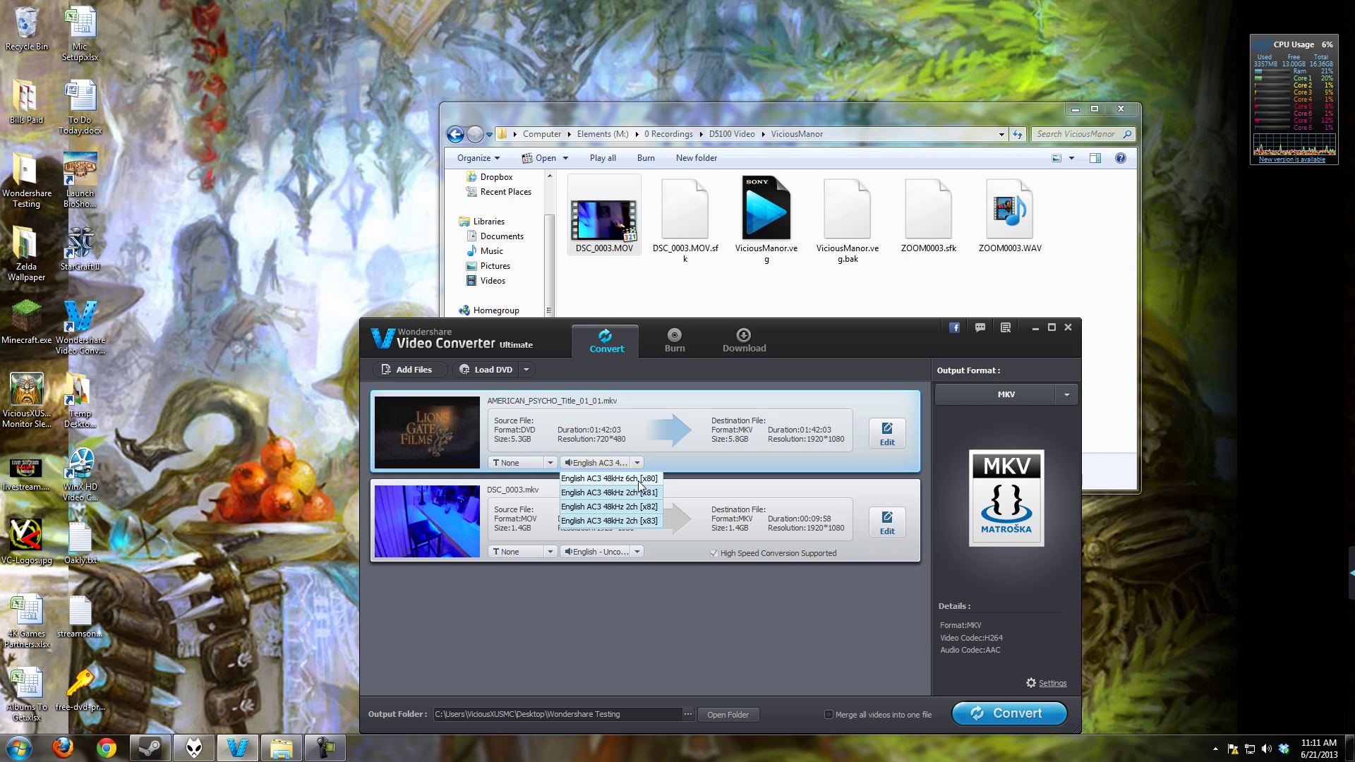
click(747, 401)
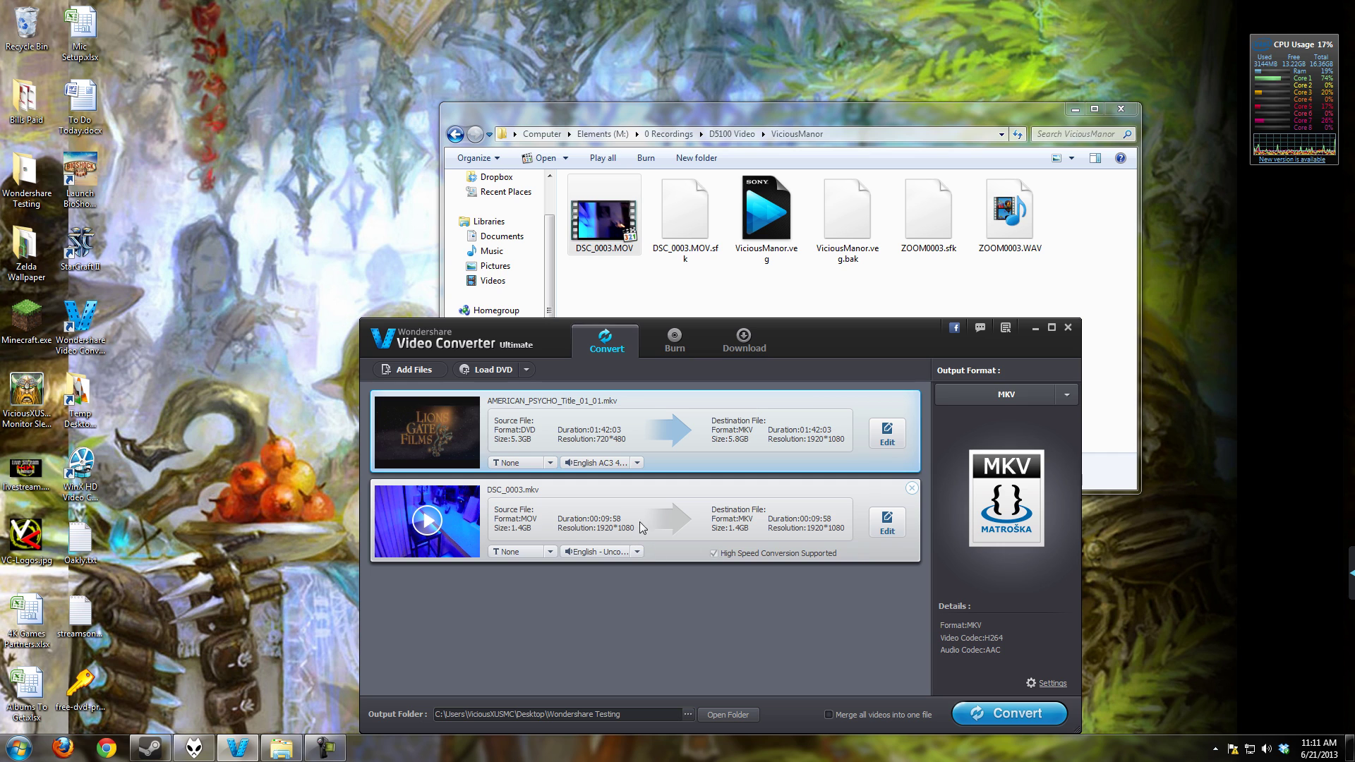
click(886, 525)
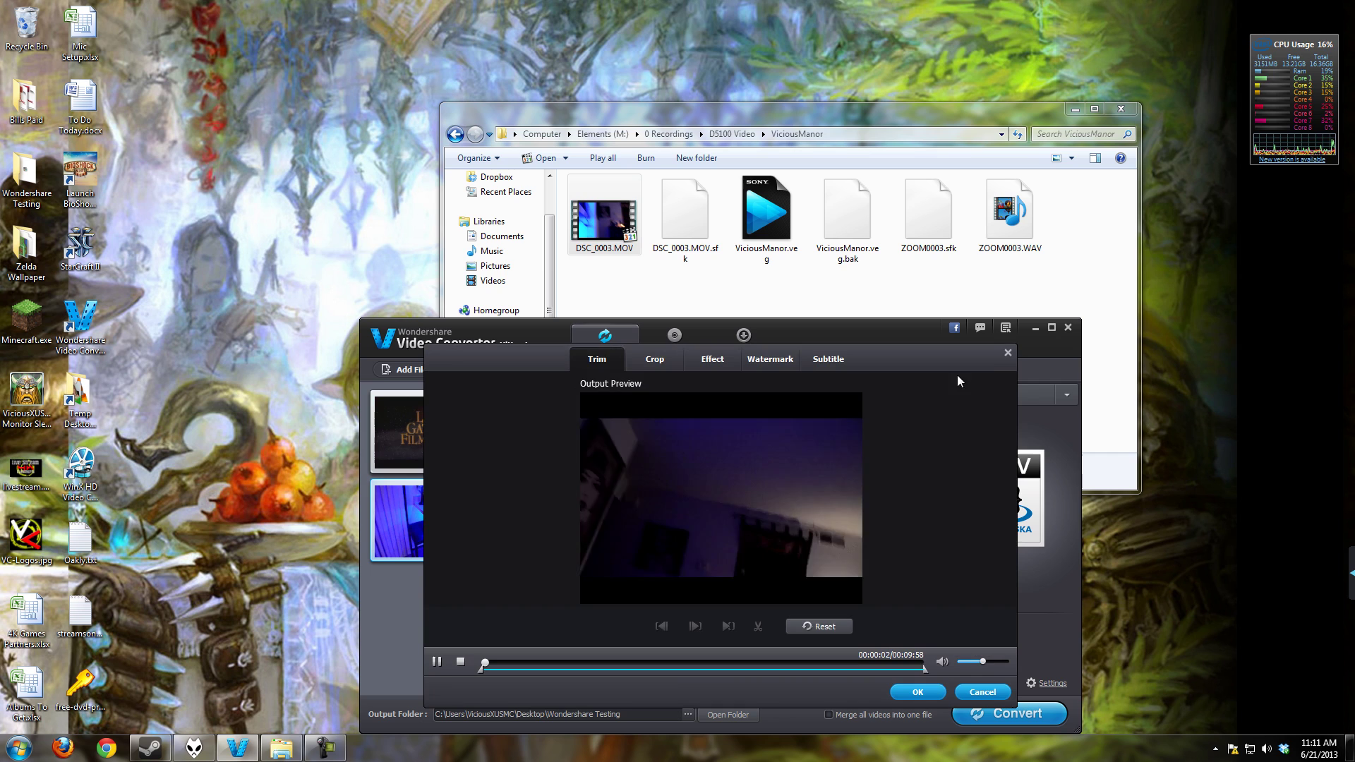
click(1008, 352)
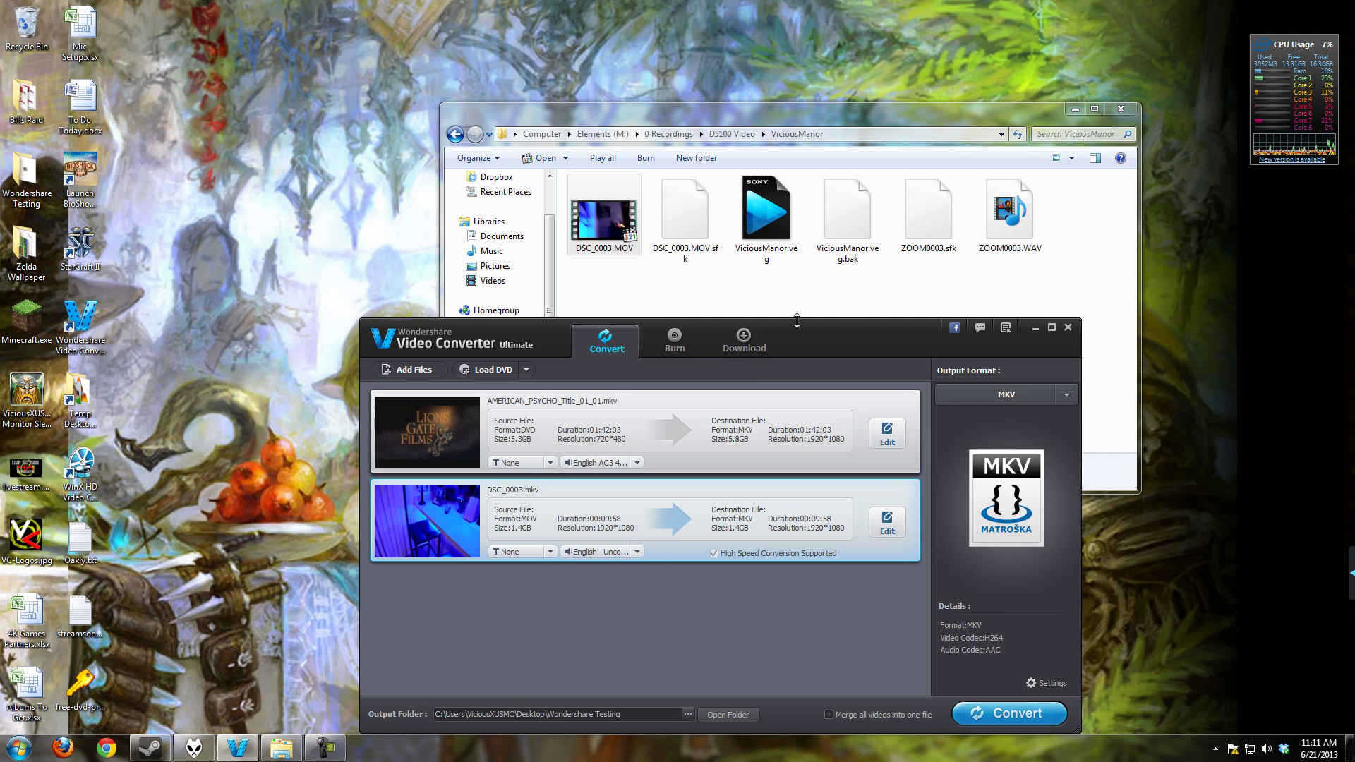
Step: Move the window up-left and page the Output Format list through Audio, HD, Web and 3D formats
drag(867, 329, 787, 265)
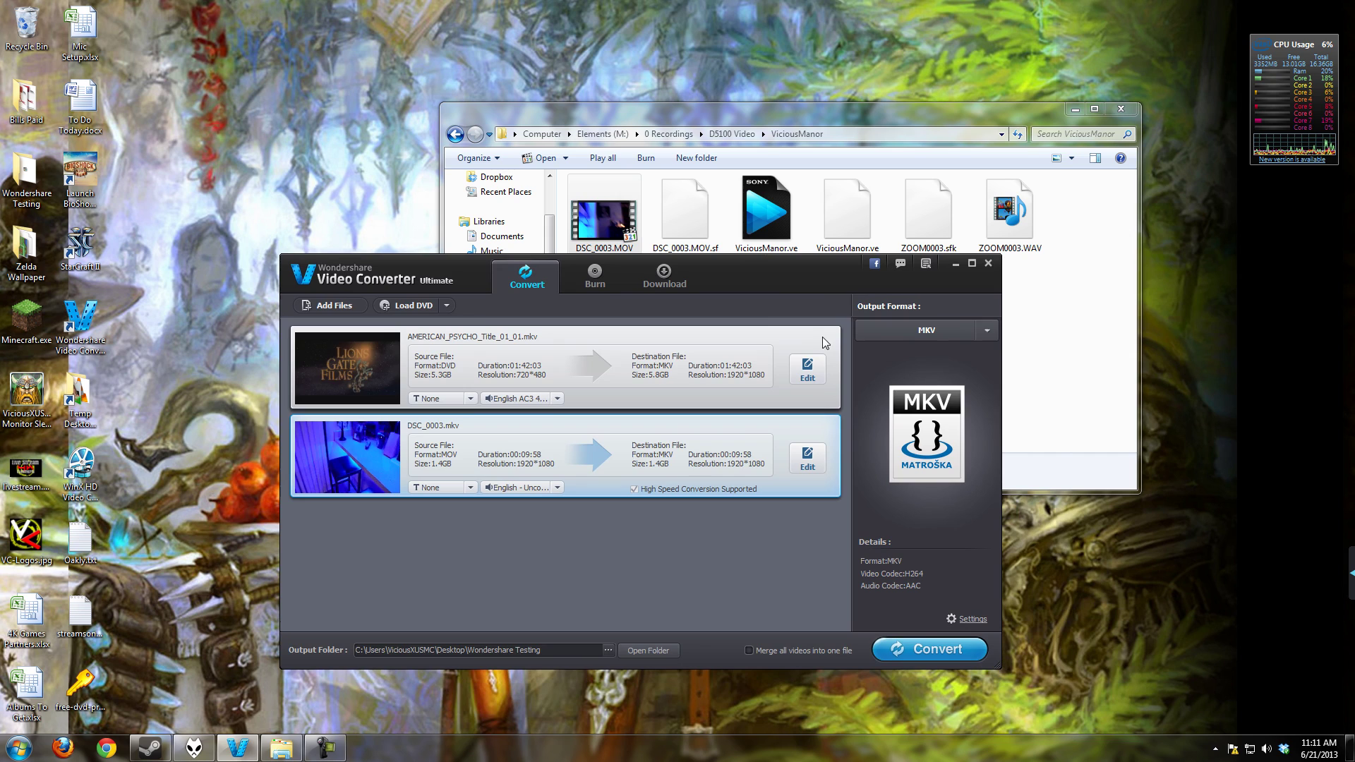
click(992, 335)
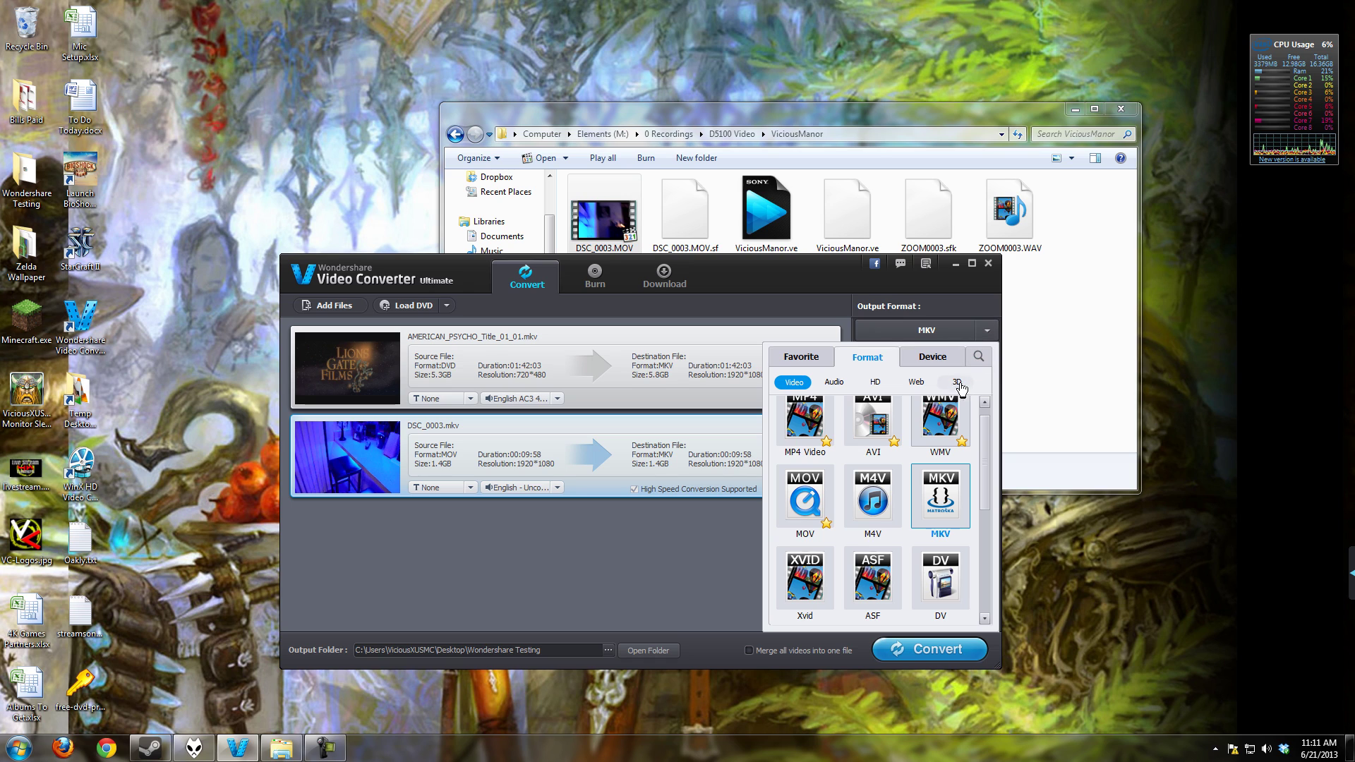
click(663, 579)
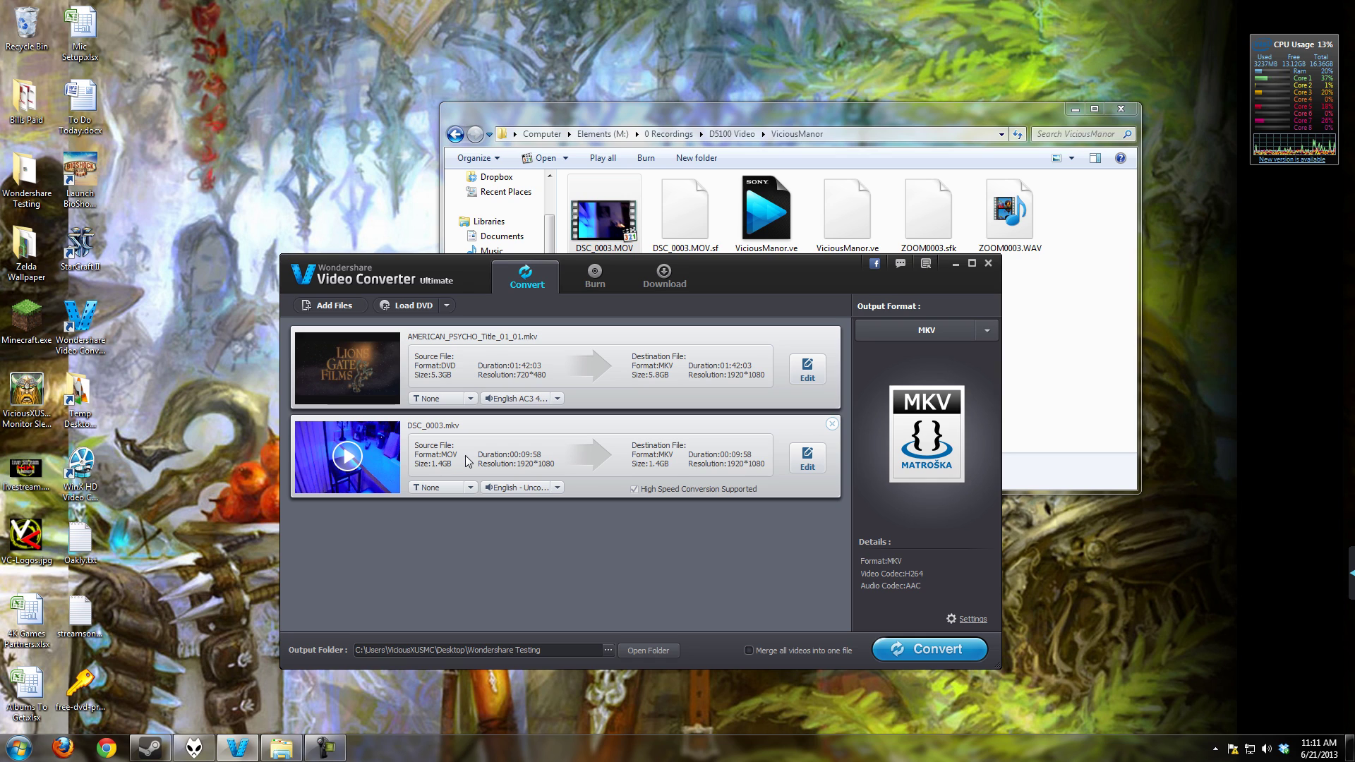
mouse_move(607, 486)
click(988, 331)
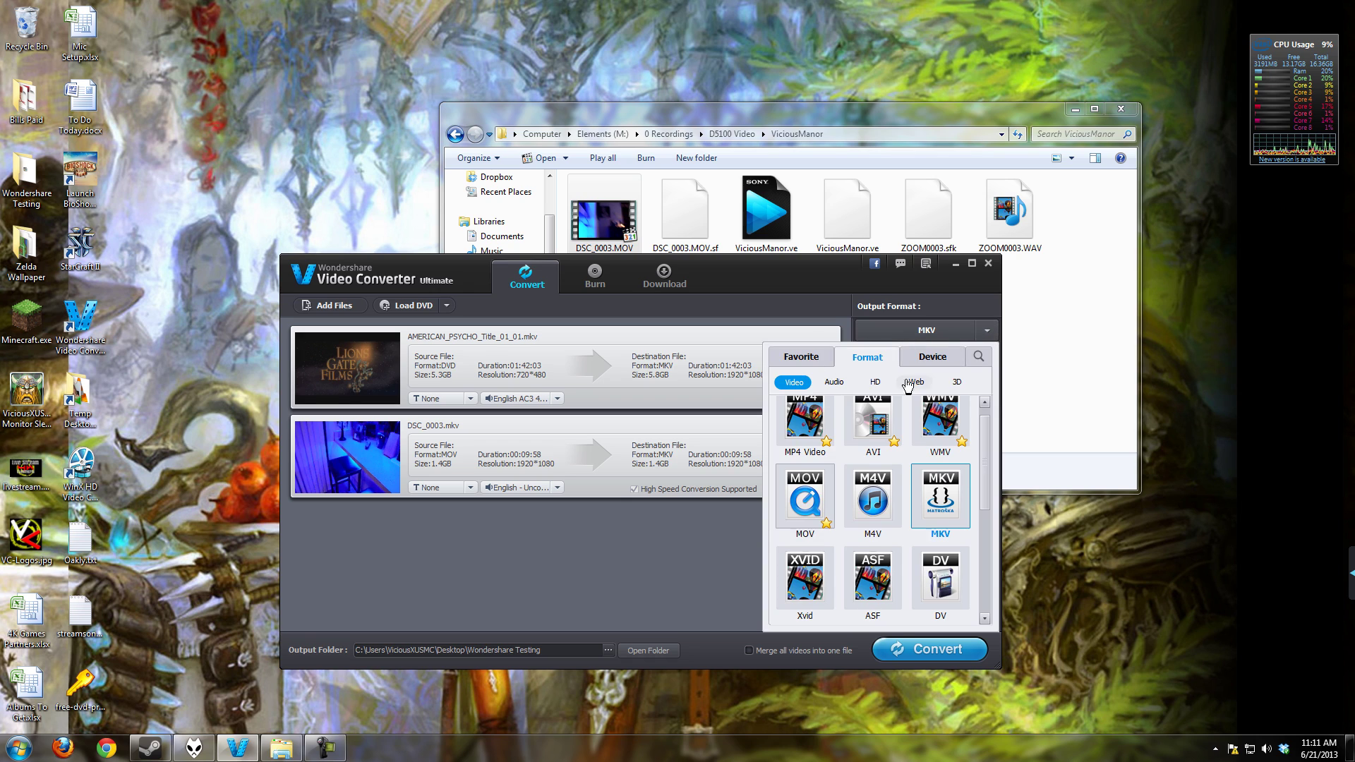
click(833, 382)
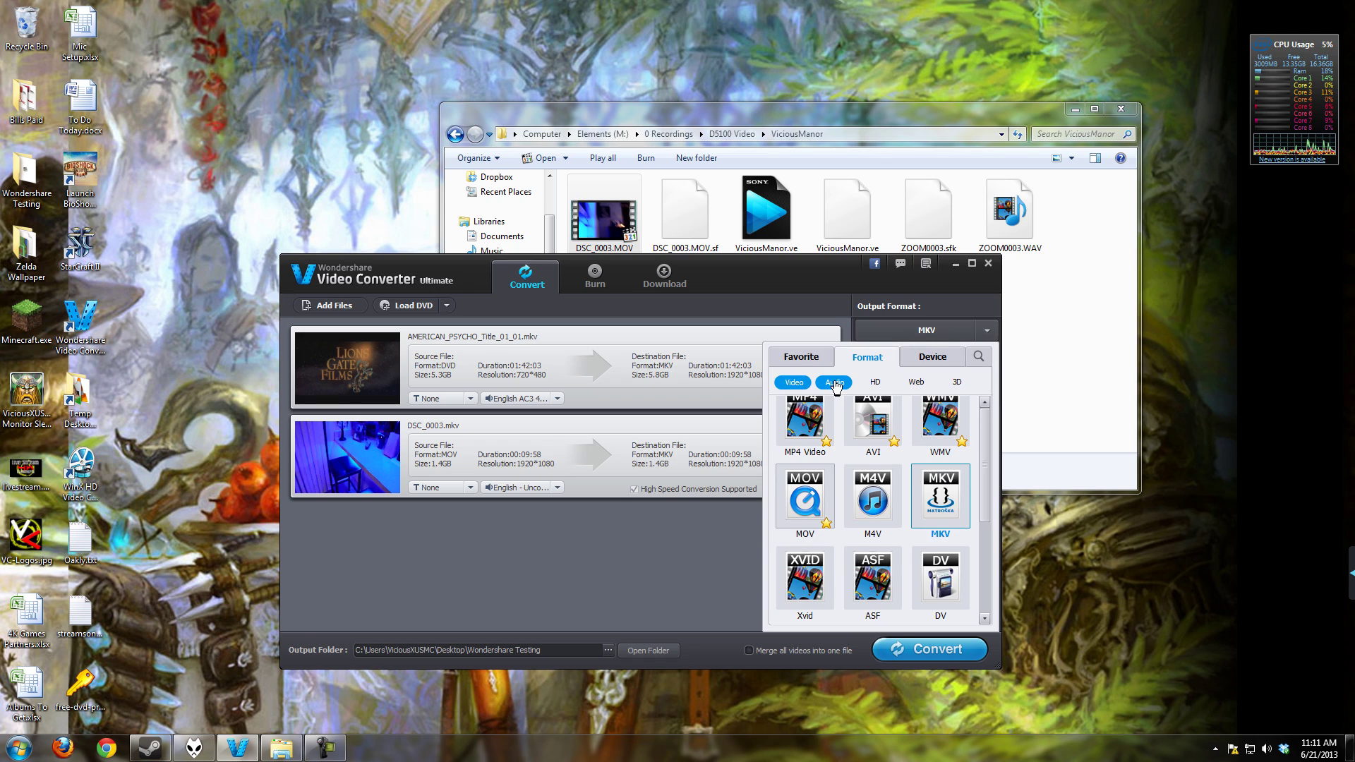
click(875, 381)
click(916, 383)
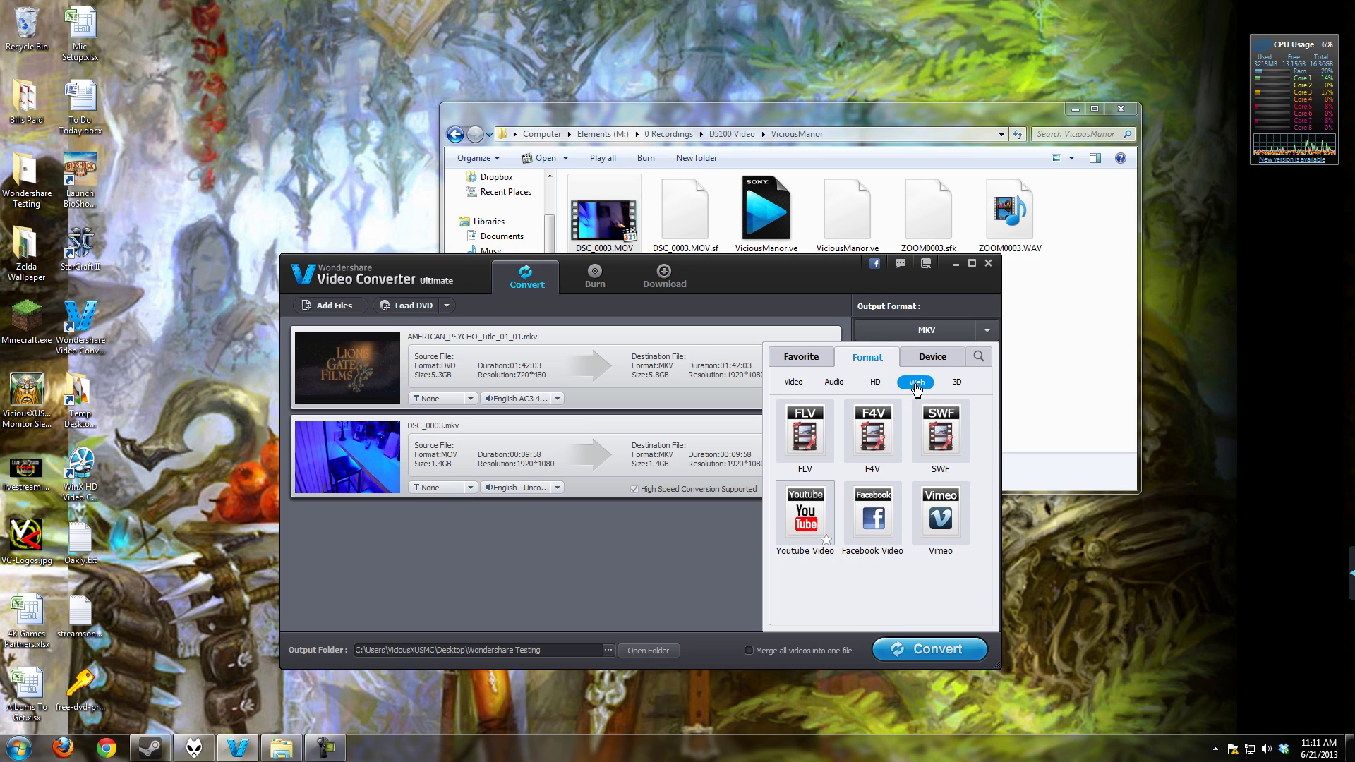
click(958, 383)
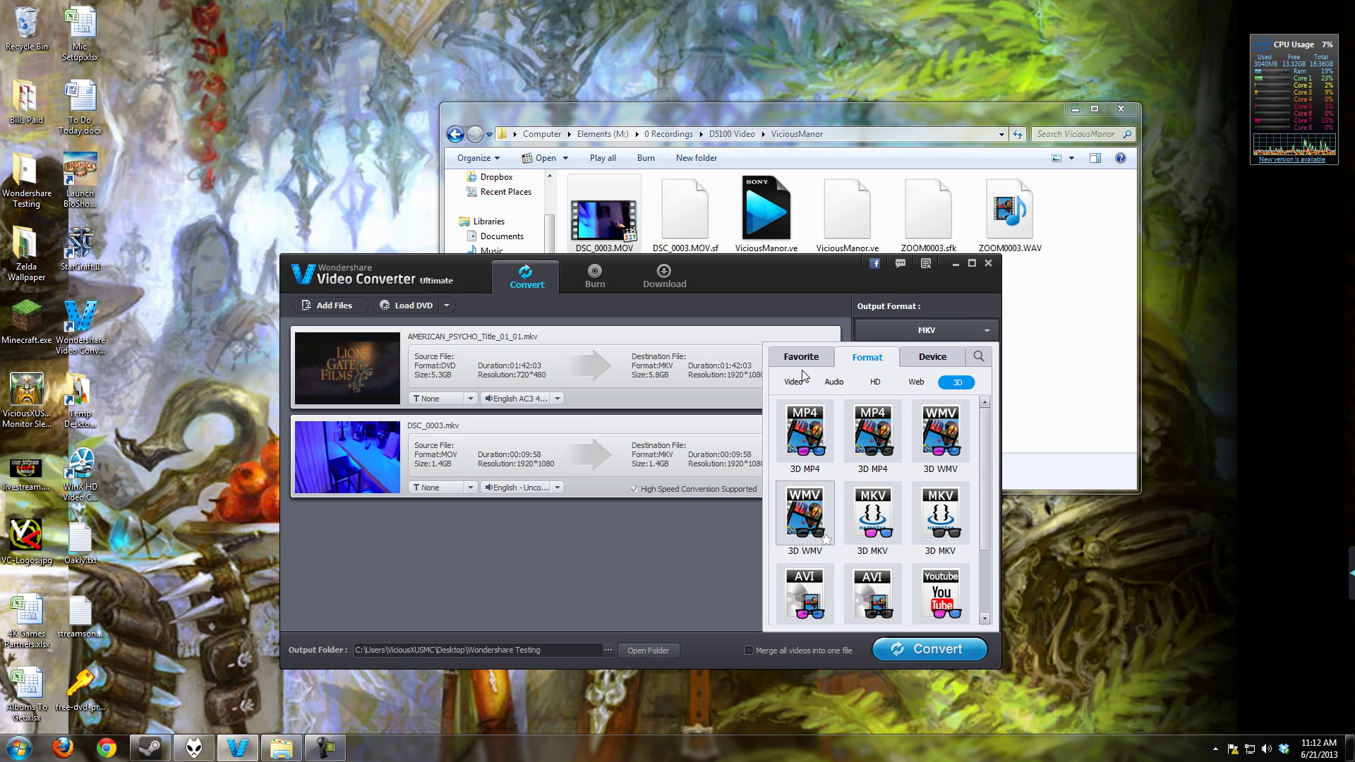
Step: Browse the Apple and Samsung device presets, then return to the Format categories showing 3D formats
click(932, 360)
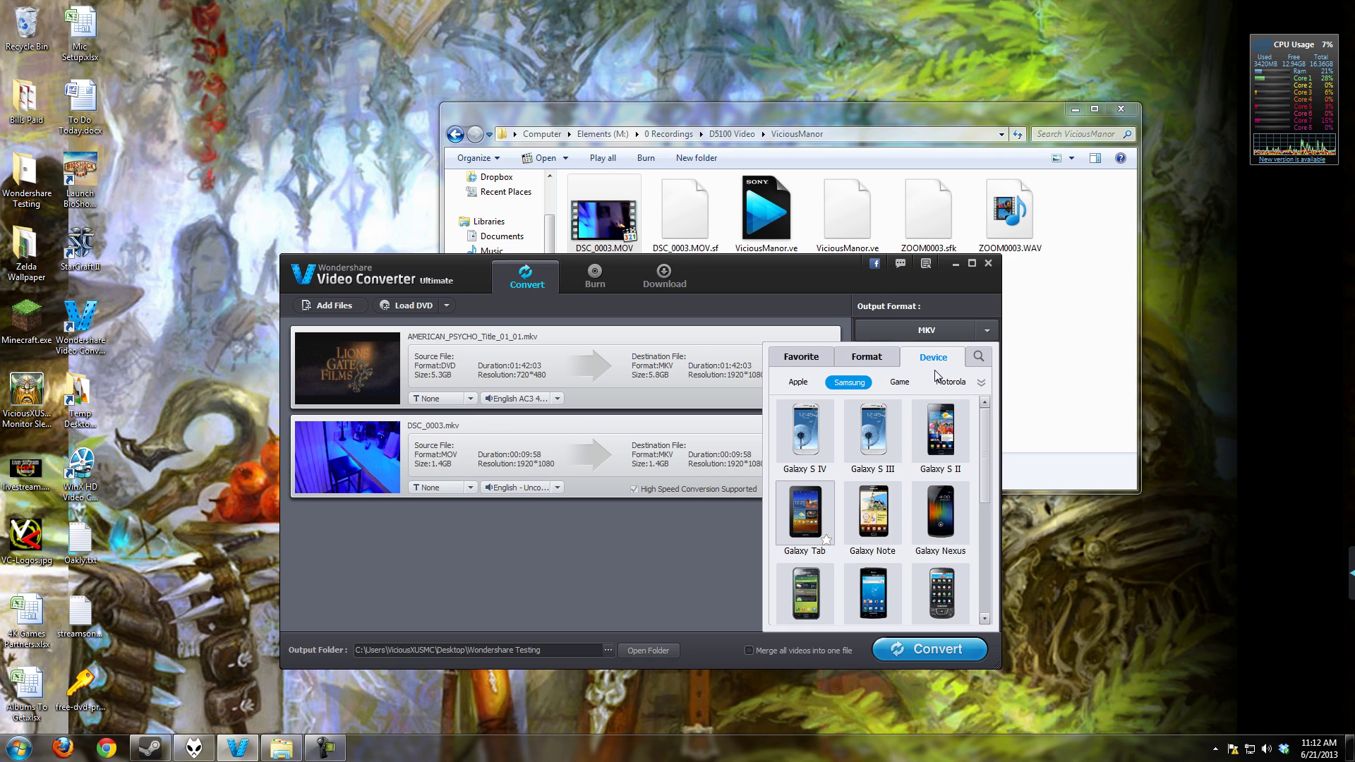
click(798, 382)
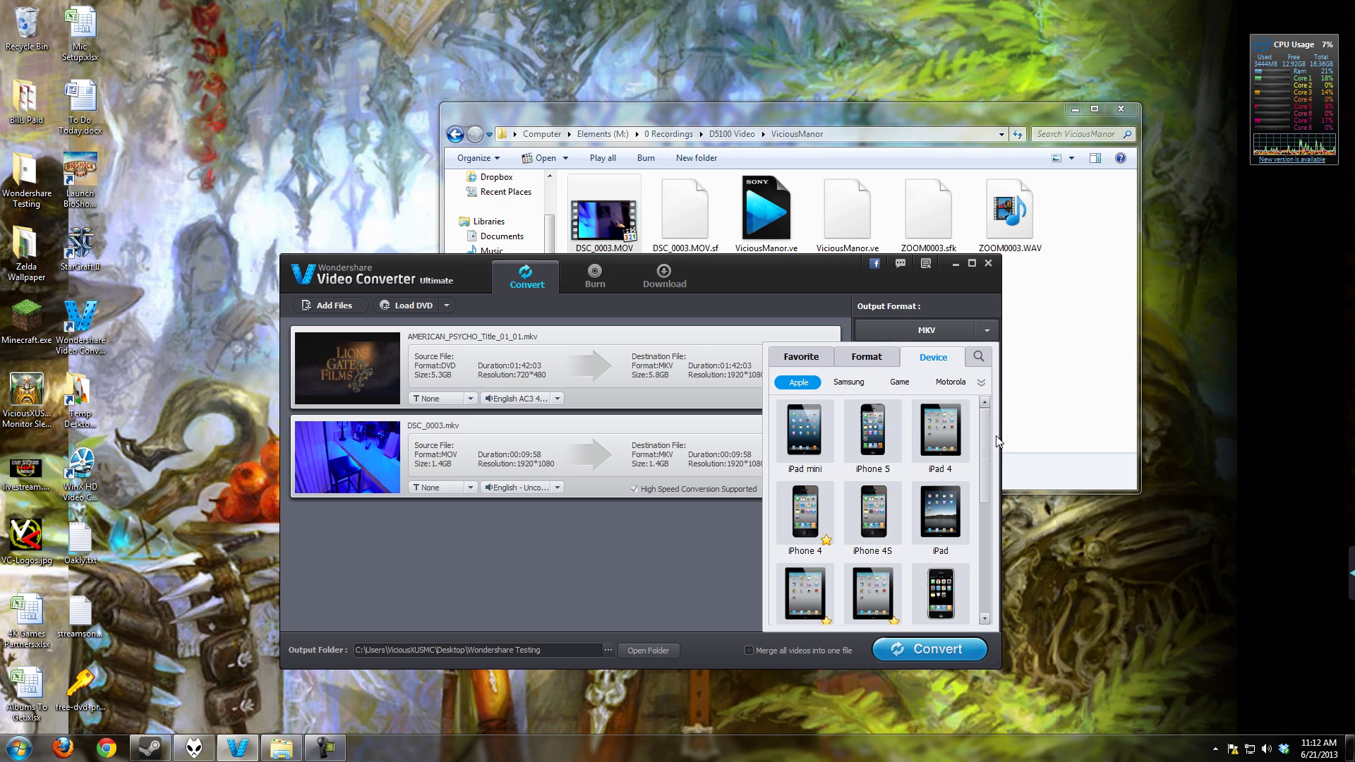
drag(985, 426, 983, 396)
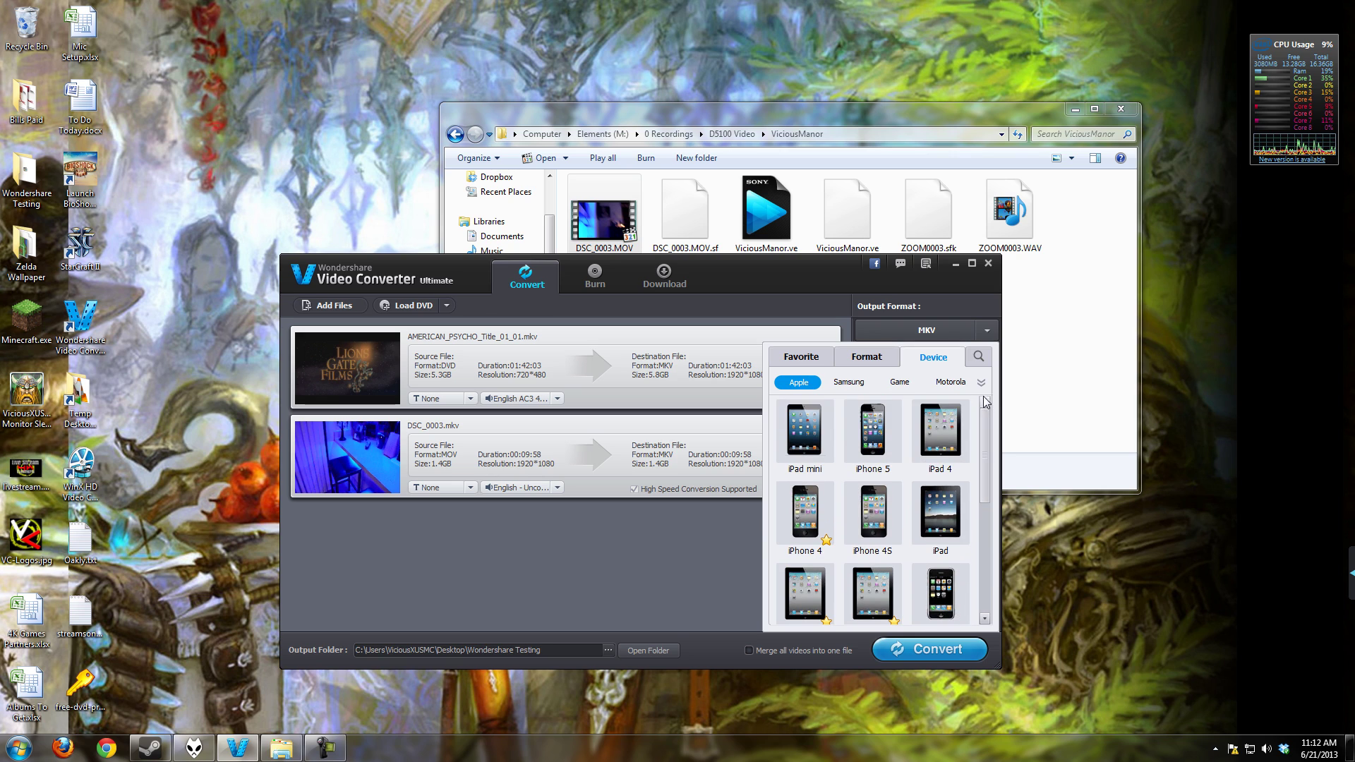
click(851, 382)
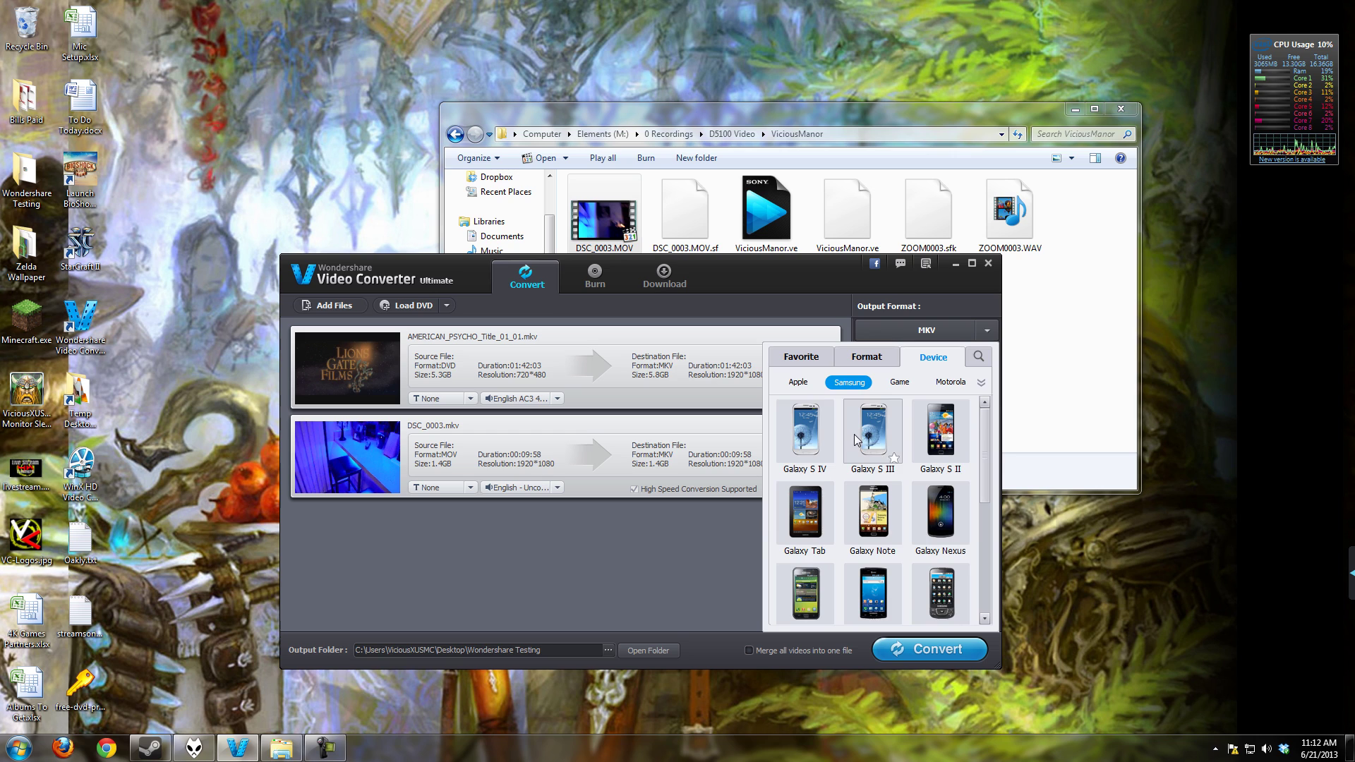
mouse_move(982, 439)
mouse_down()
mouse_move(976, 547)
mouse_move(984, 443)
mouse_up()
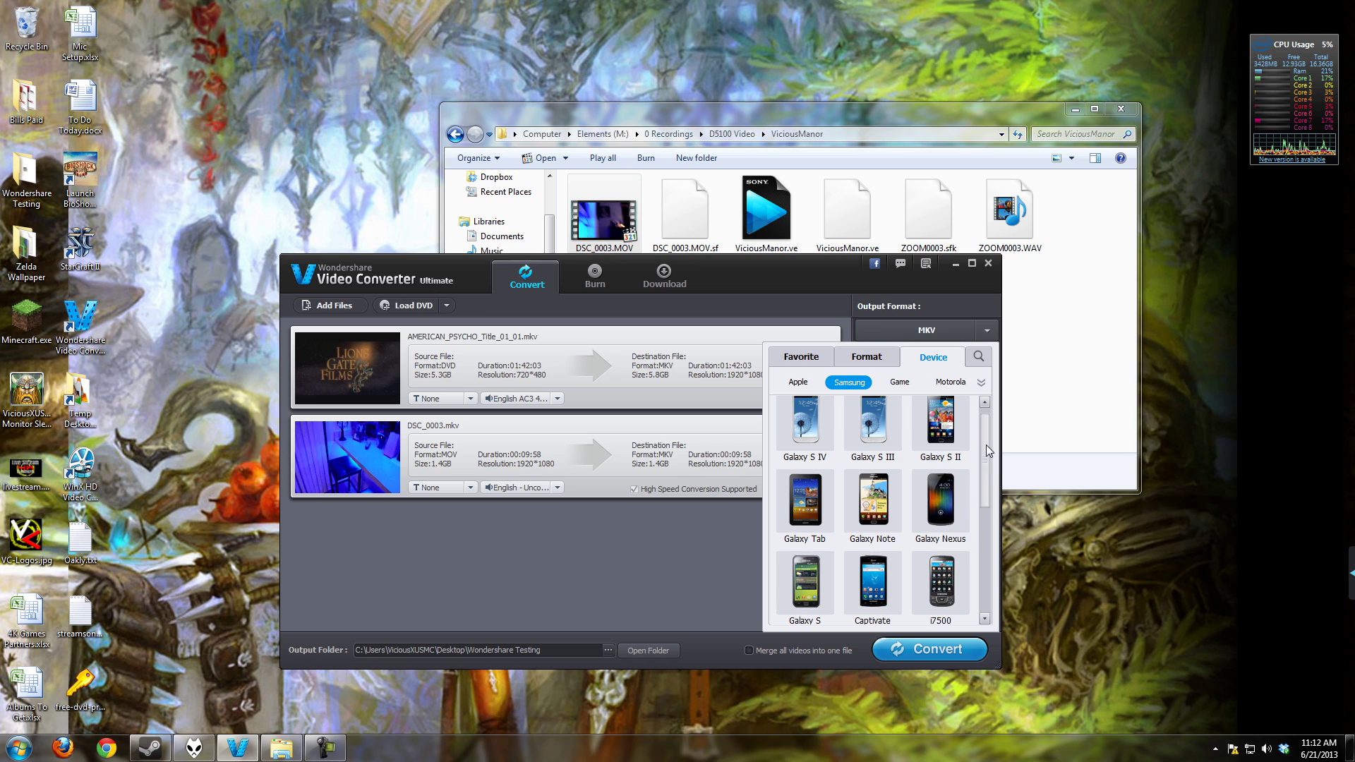
mouse_move(985, 444)
mouse_down()
mouse_move(971, 599)
mouse_move(972, 425)
mouse_up()
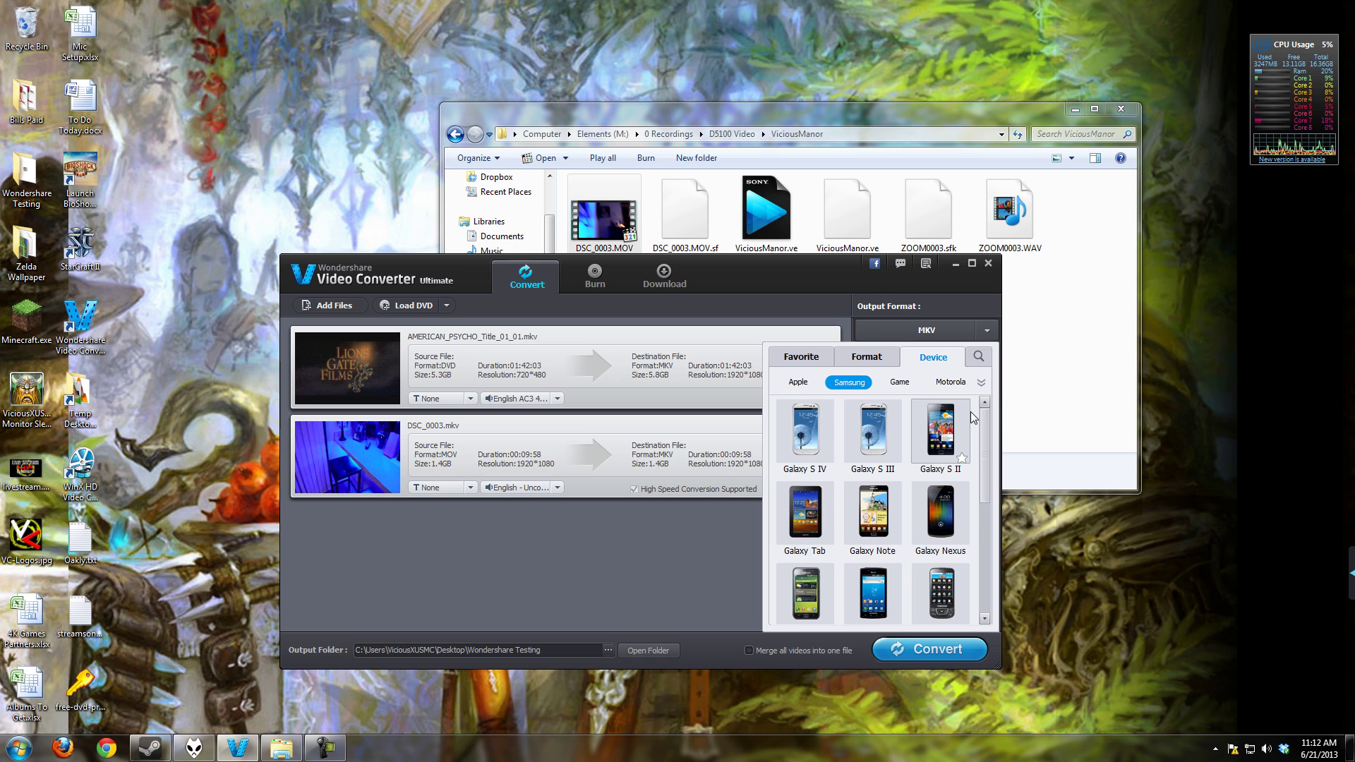
scroll(981, 434, down, 1)
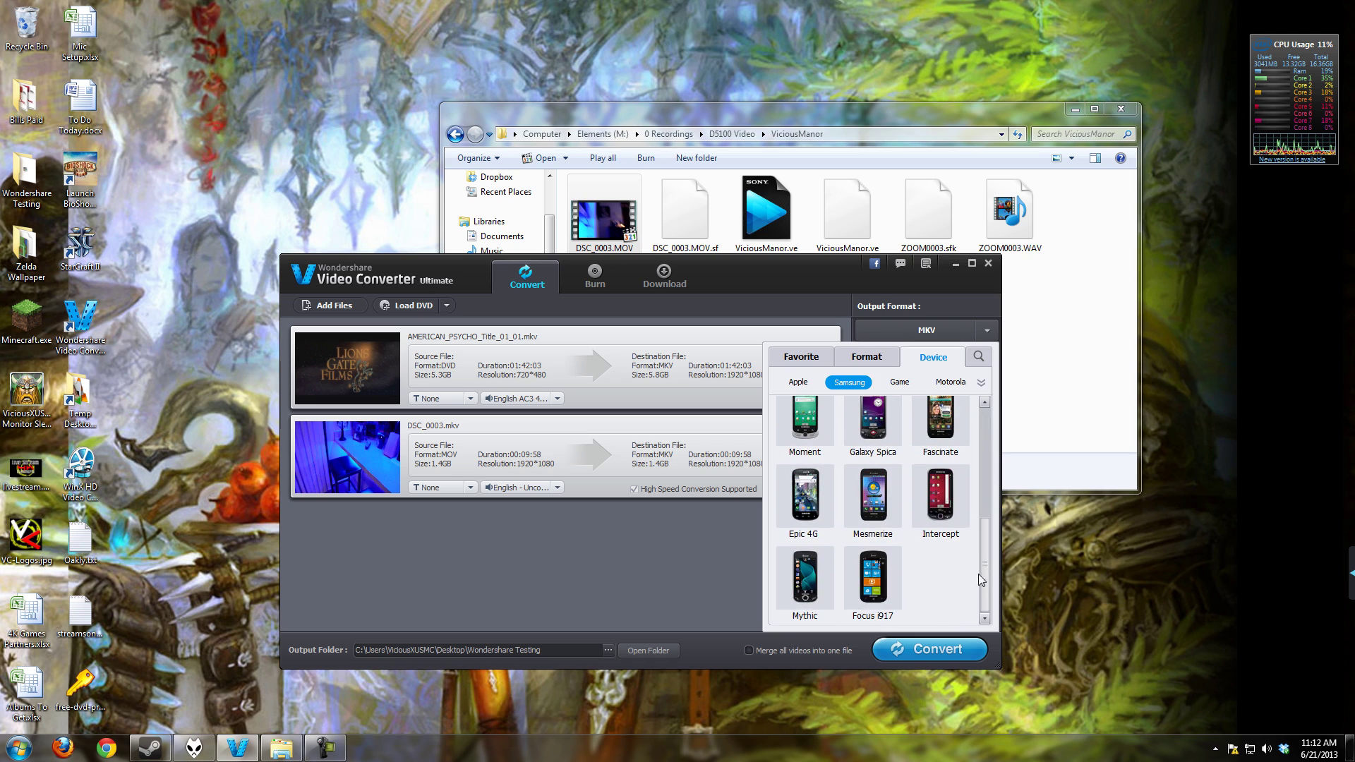
scroll(973, 452, up, 1)
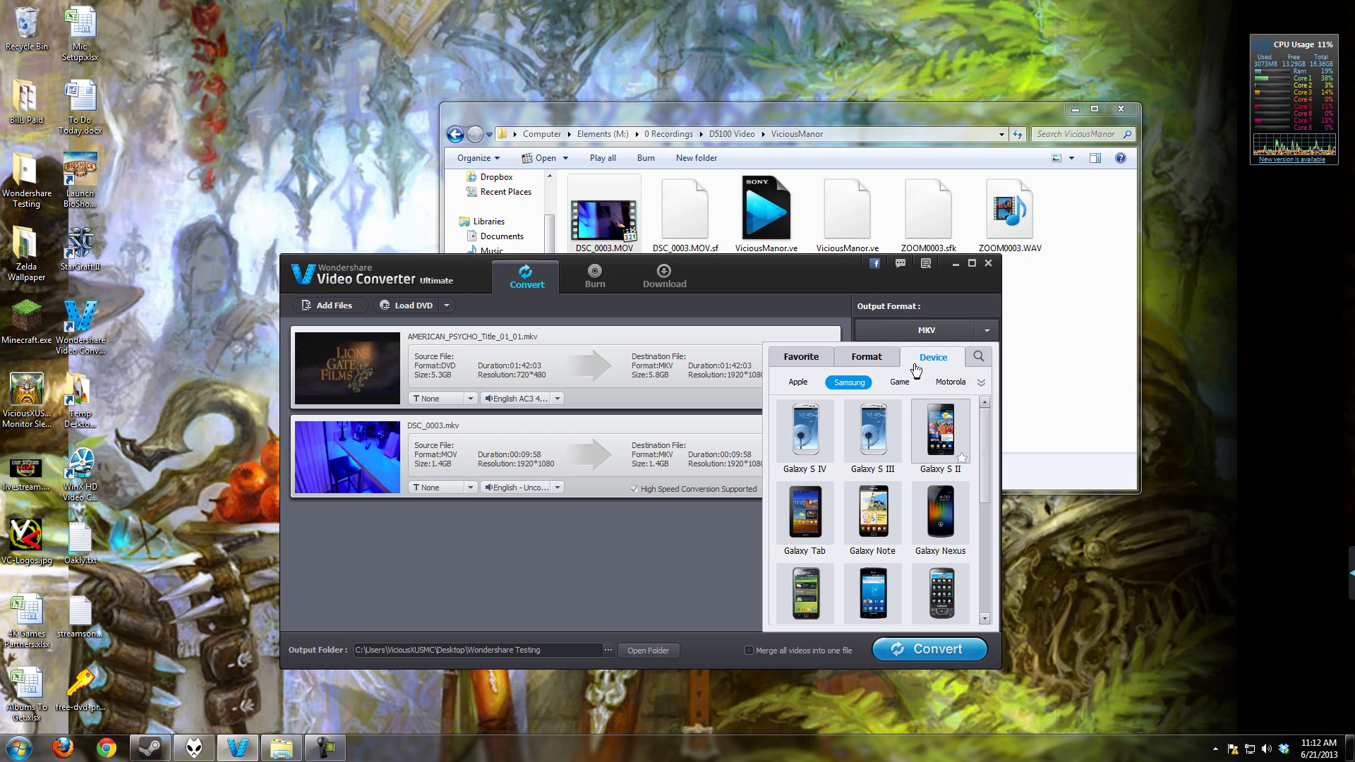
click(864, 358)
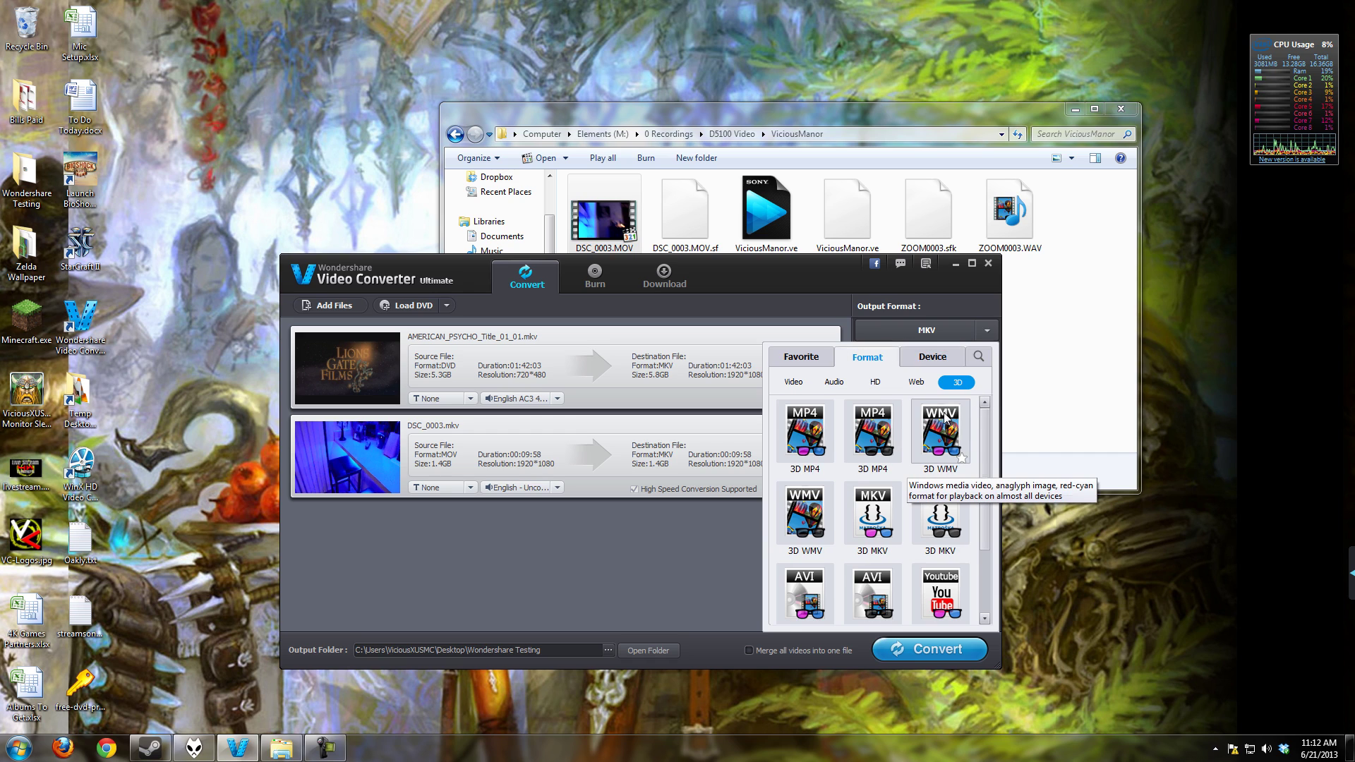
Step: Choose HD MKV from the HD formats and open its settings (H264, 1920*1080, 24 fps, 10000 kbps)
click(793, 382)
click(873, 382)
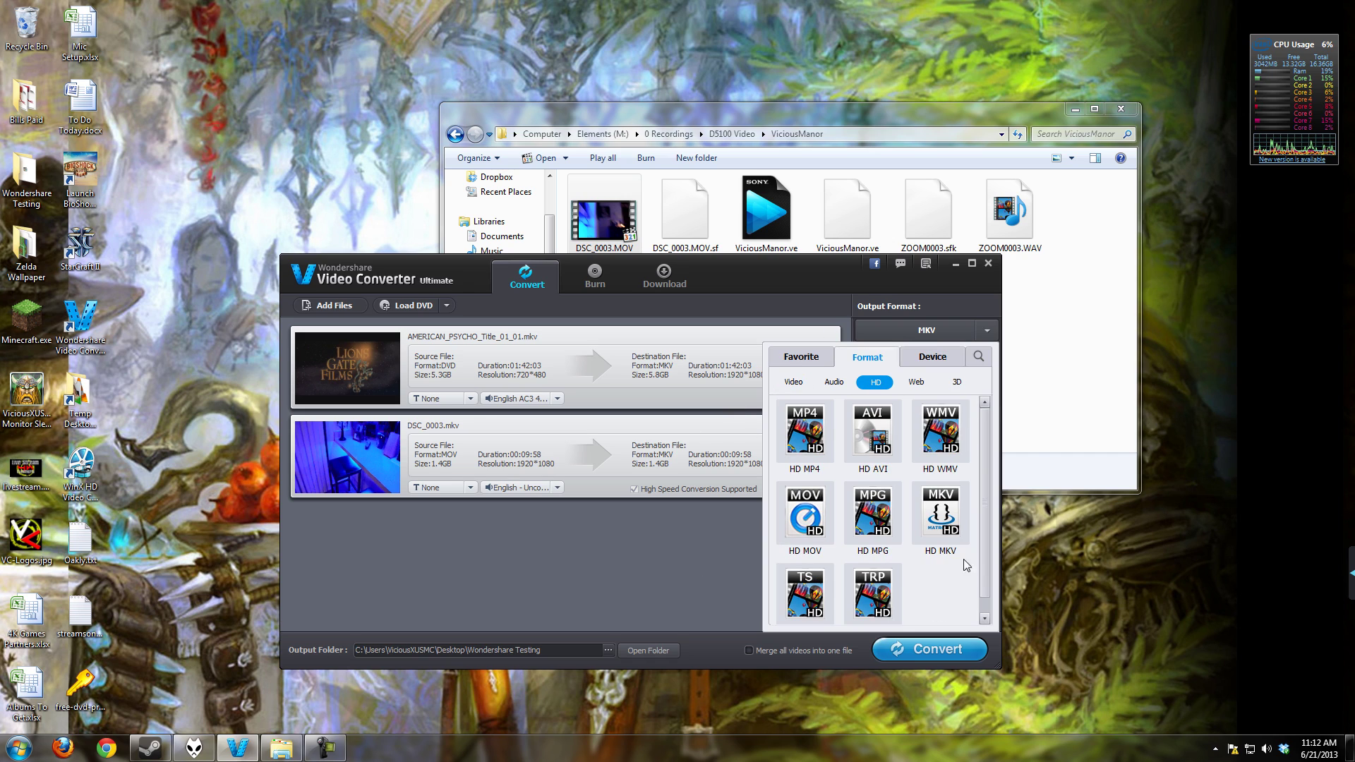
click(938, 519)
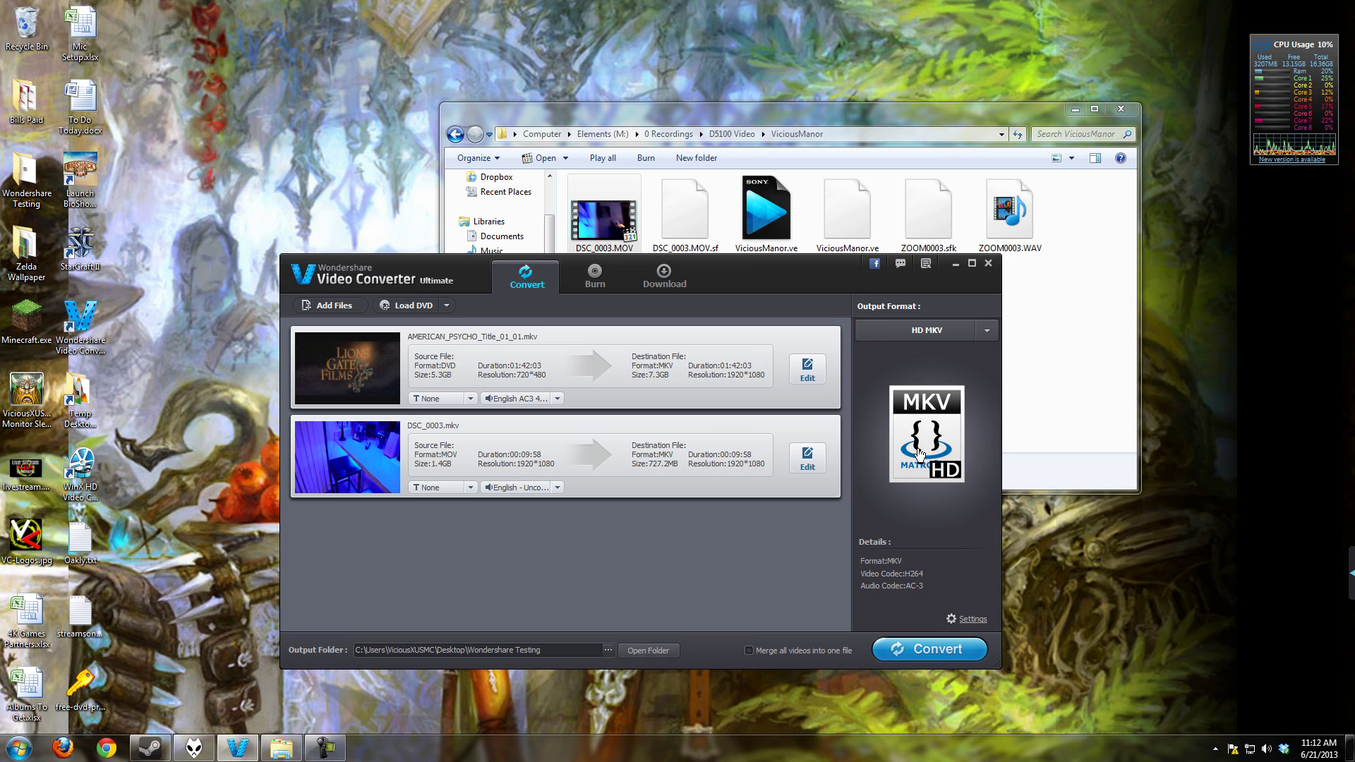
click(973, 619)
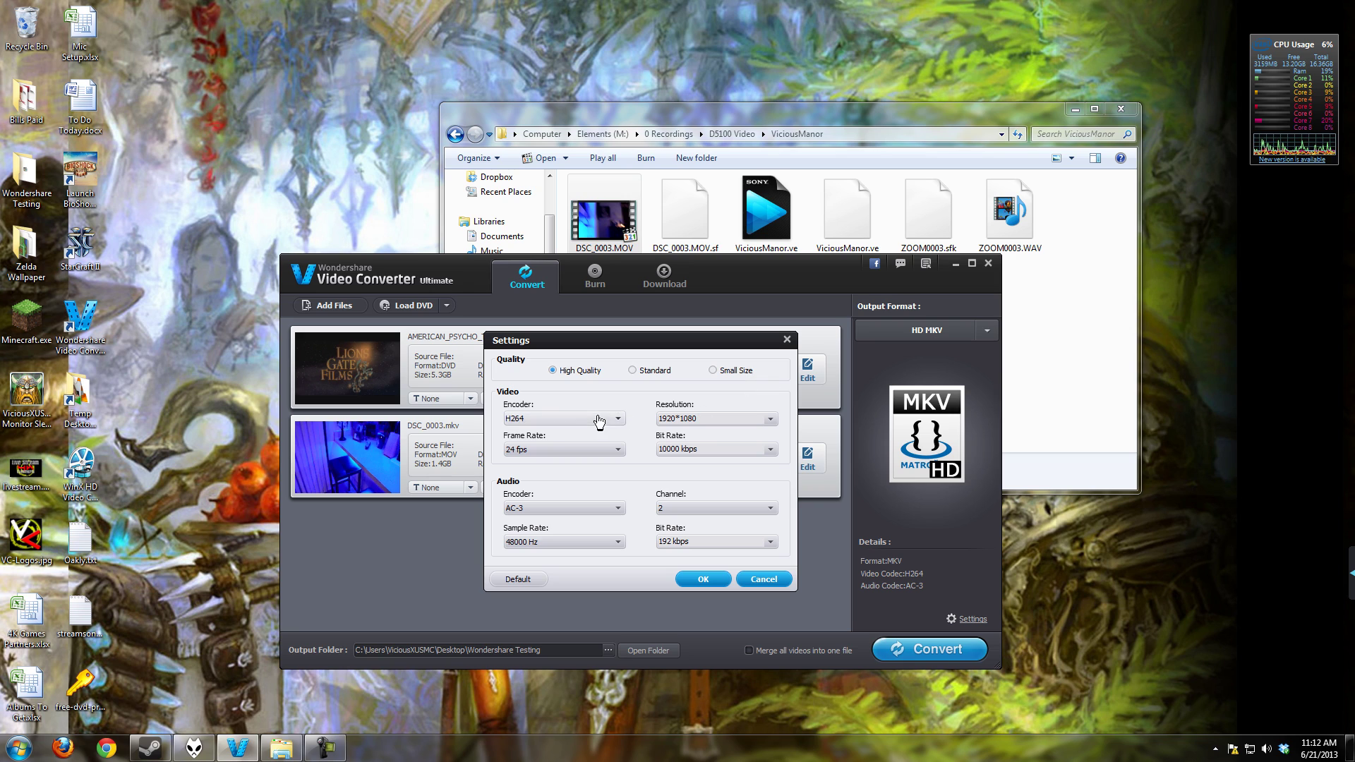
Step: Inspect the HD MKV frame rate, resolution and audio encoder options, then cancel unchanged
click(619, 452)
click(619, 452)
click(770, 419)
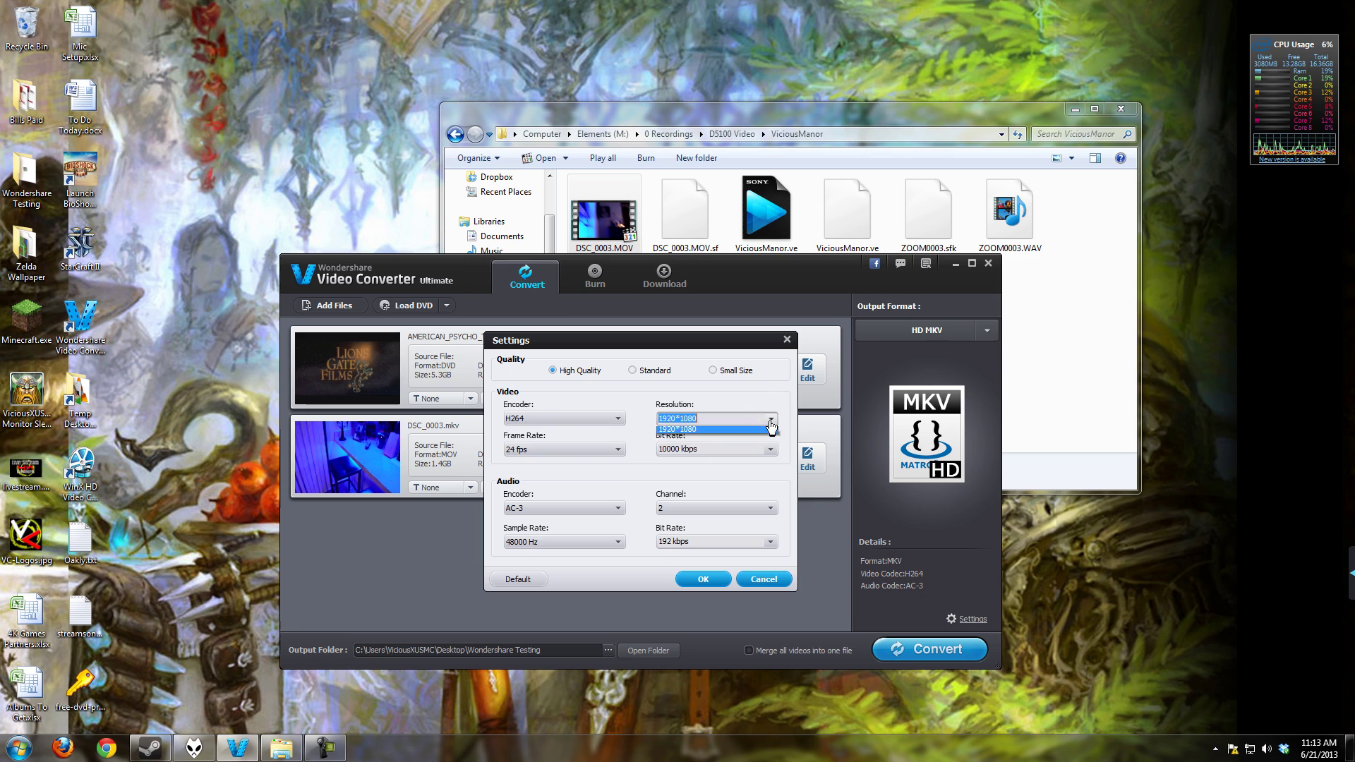
click(748, 431)
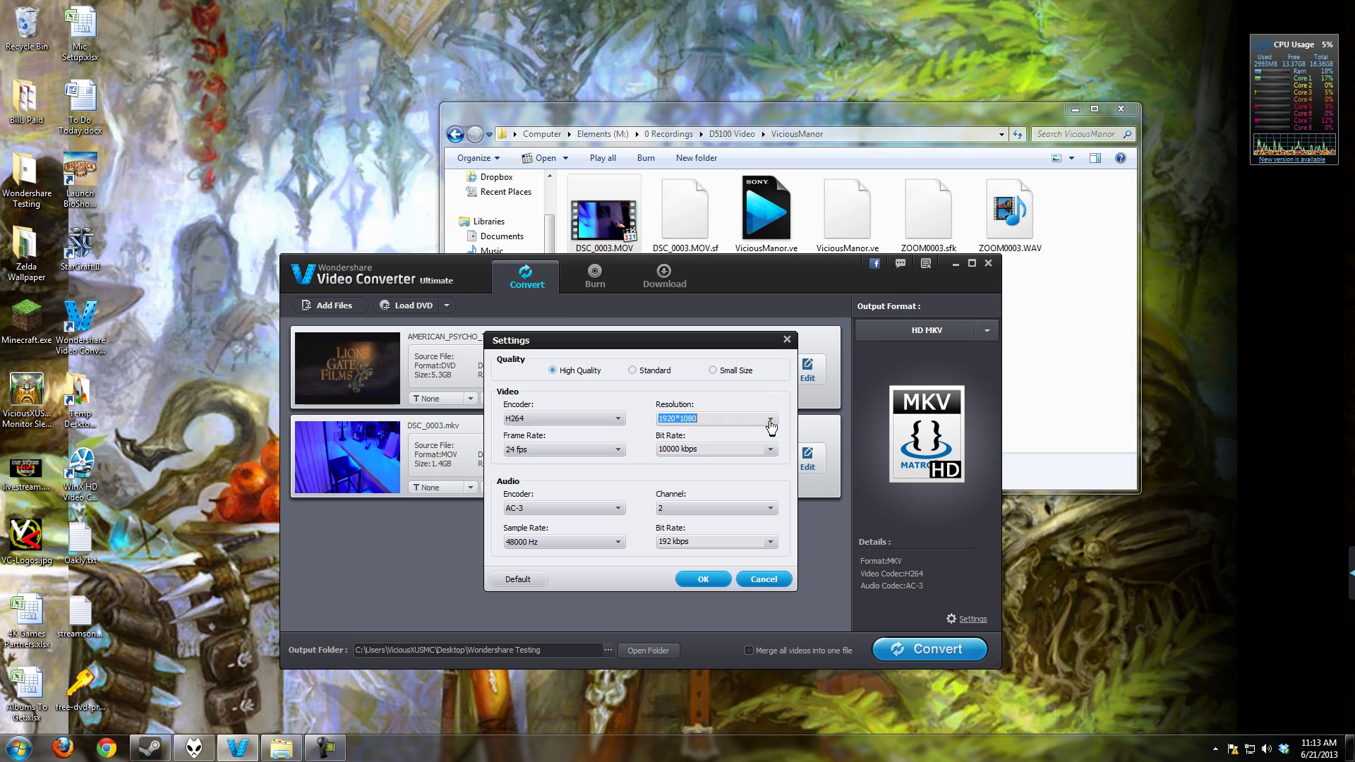
click(619, 508)
click(709, 520)
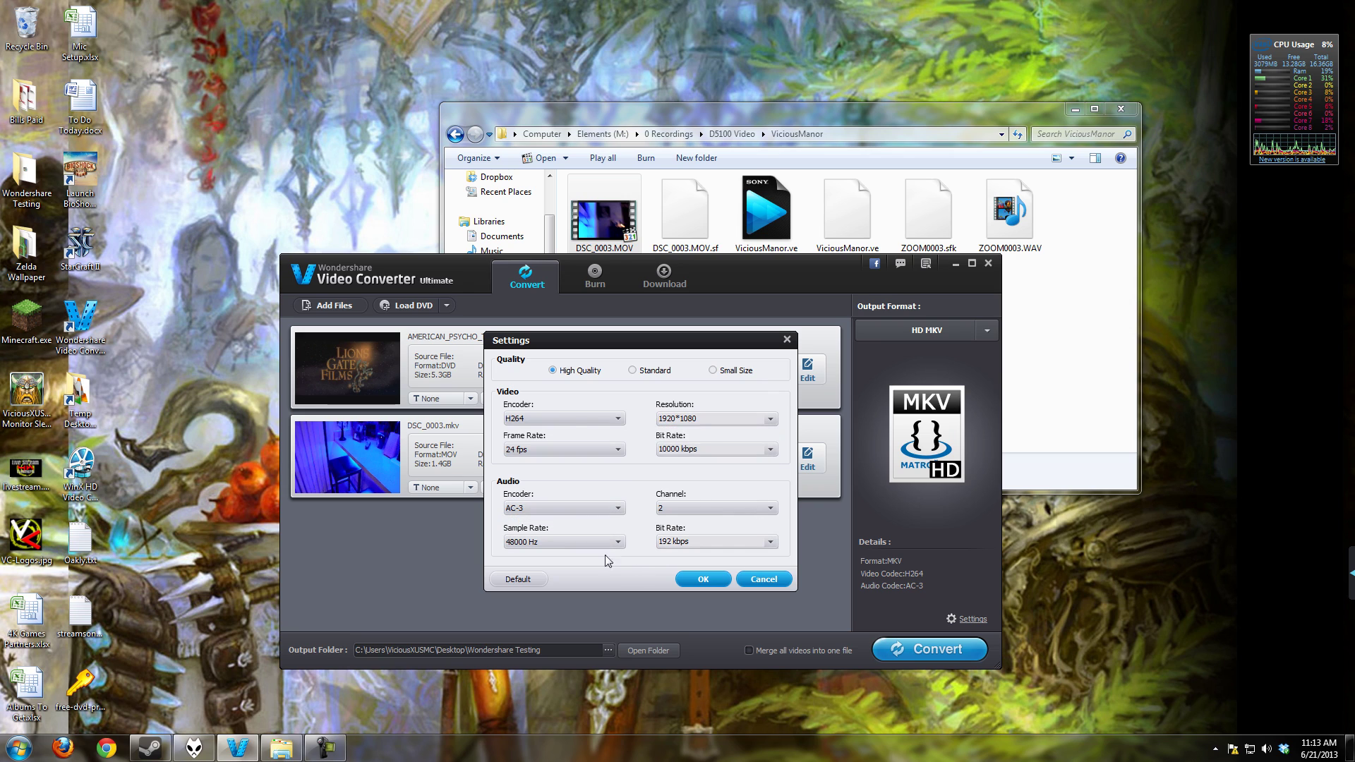
click(756, 579)
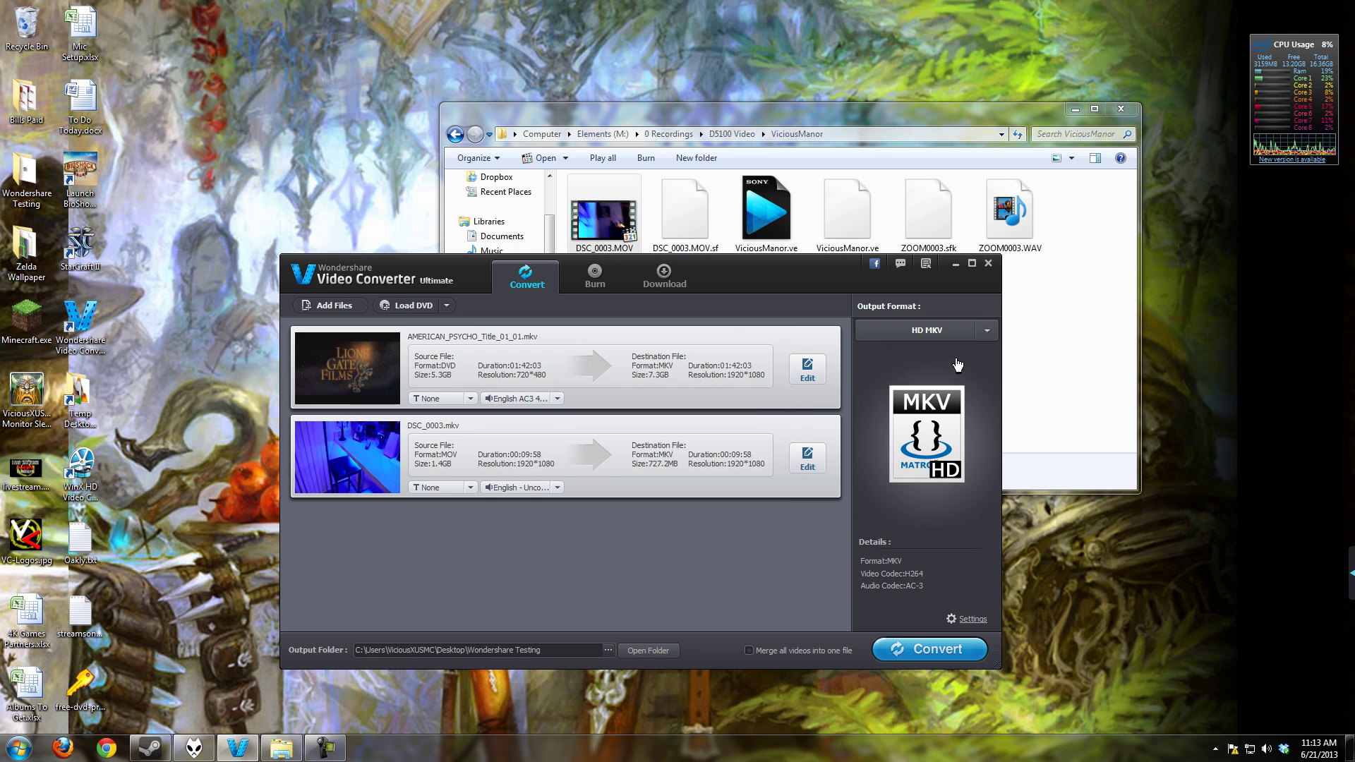
Step: Switch the output format to plain MKV under Video and open its settings
click(984, 336)
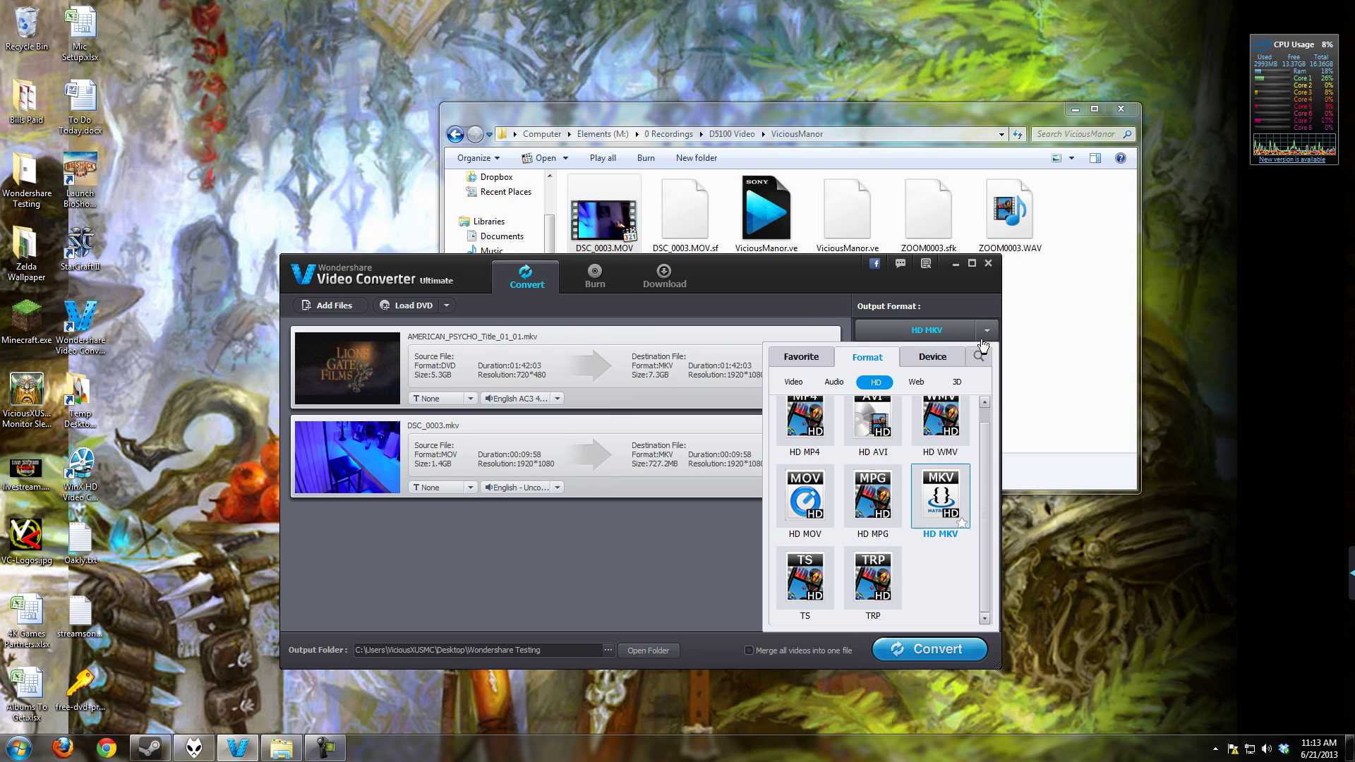
click(794, 382)
click(946, 521)
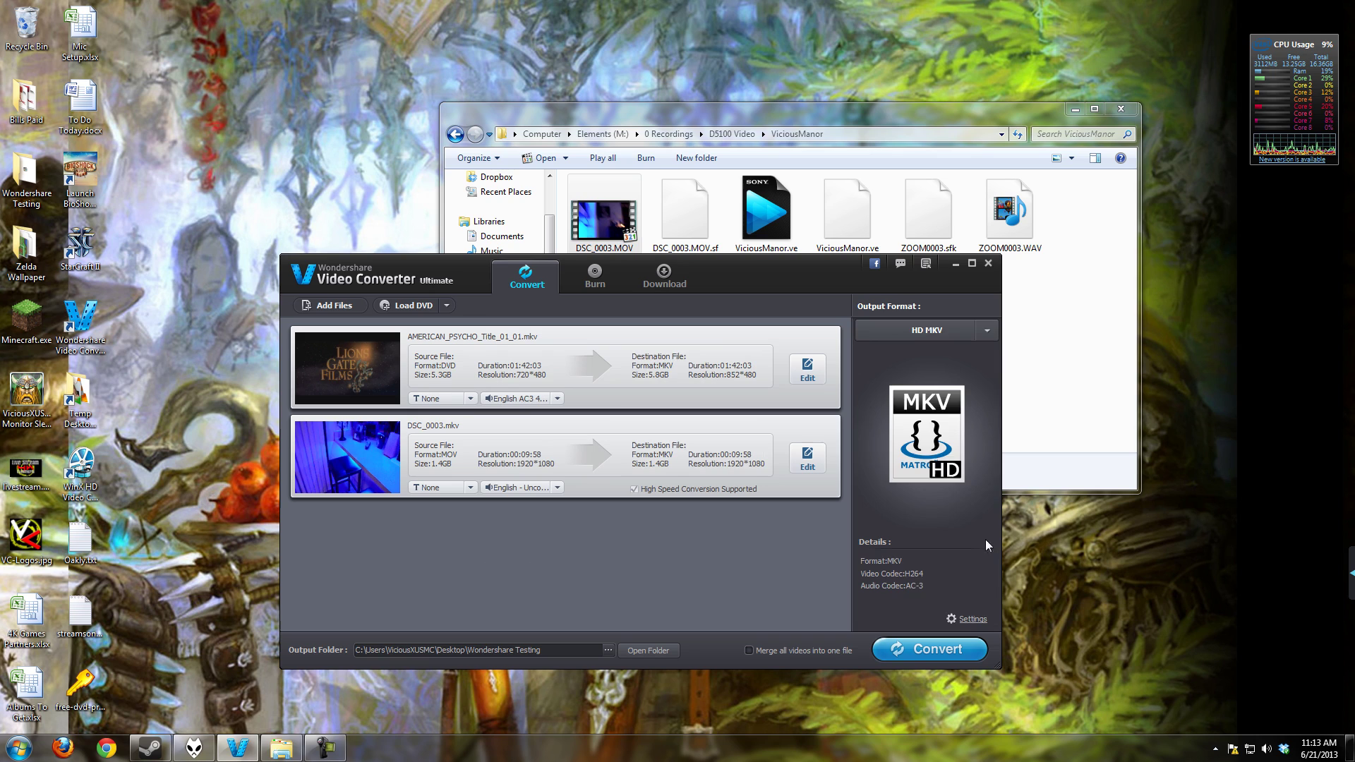
click(973, 621)
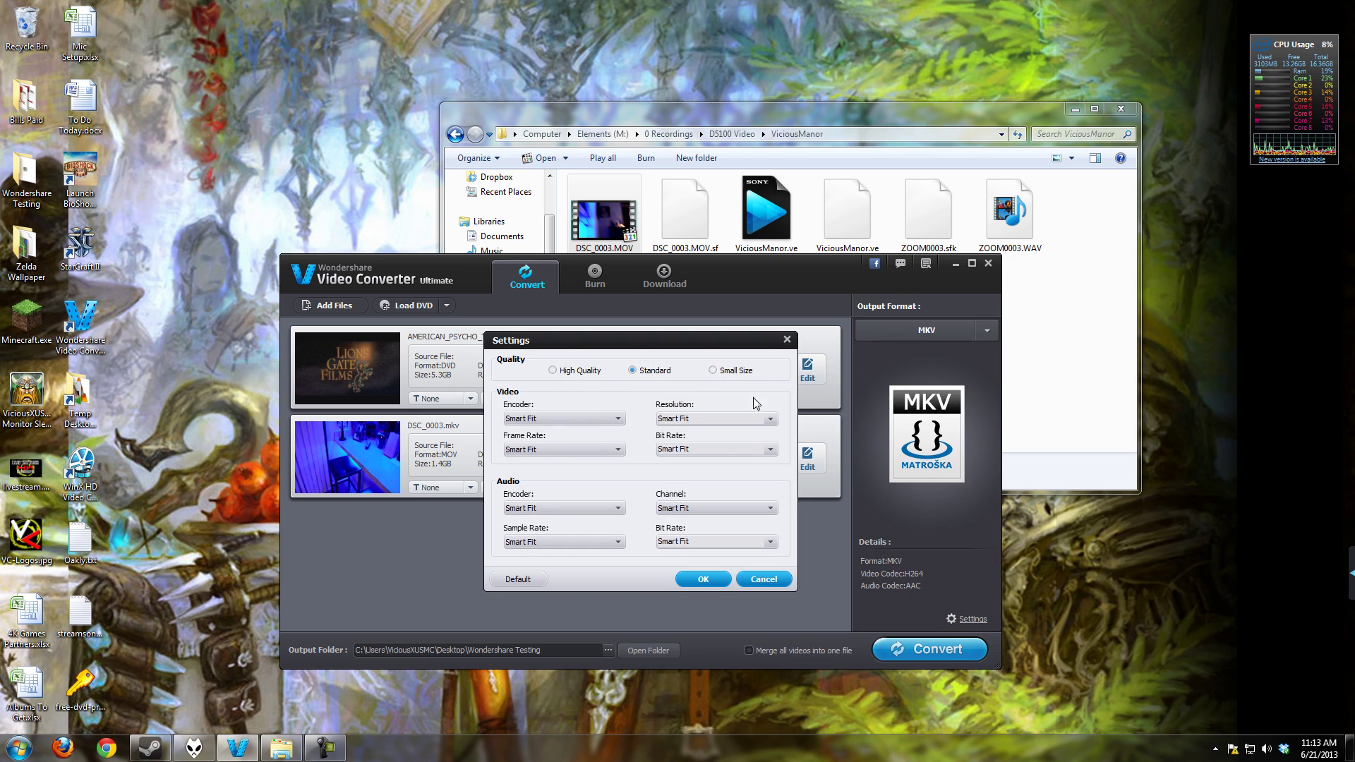
Step: Set MKV video to H264, 1920*1080, 29.97 fps and 10000 kbps bit rate
click(619, 422)
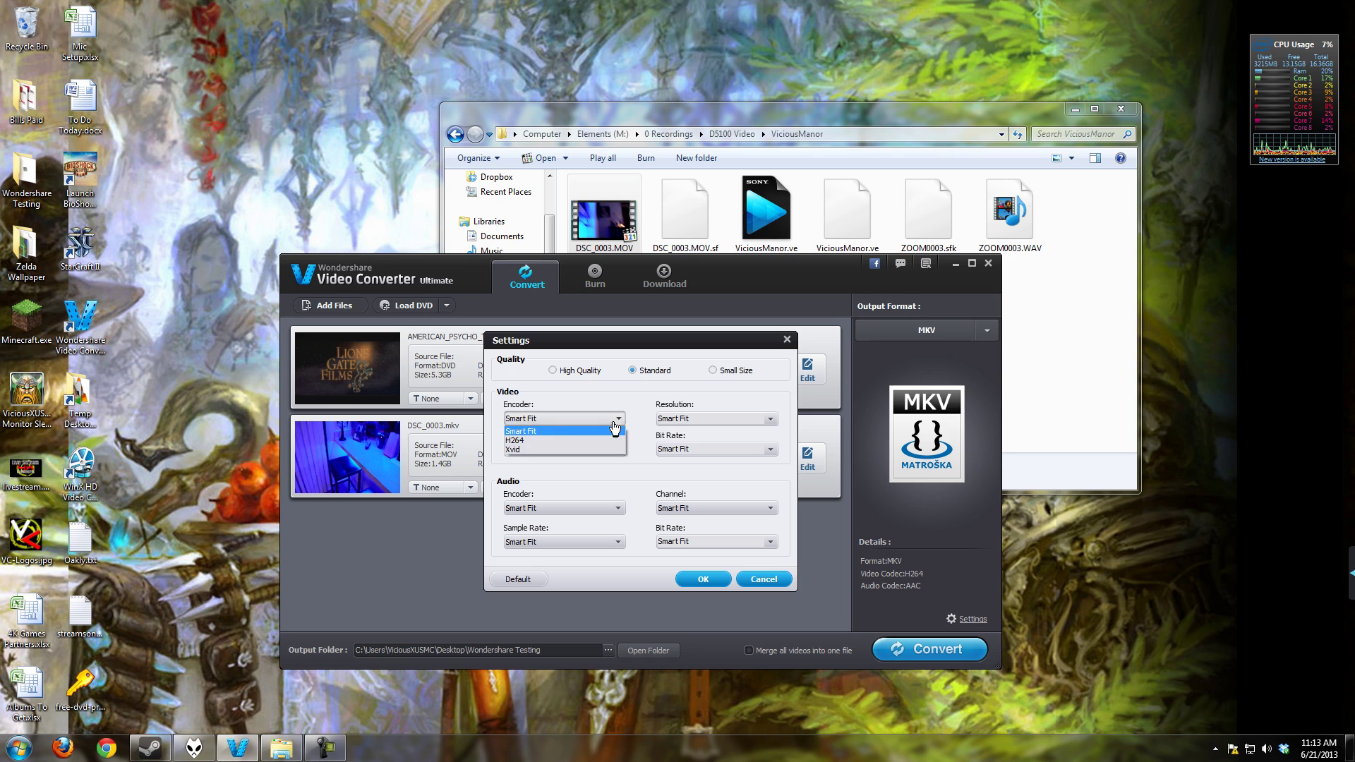
click(532, 442)
click(773, 419)
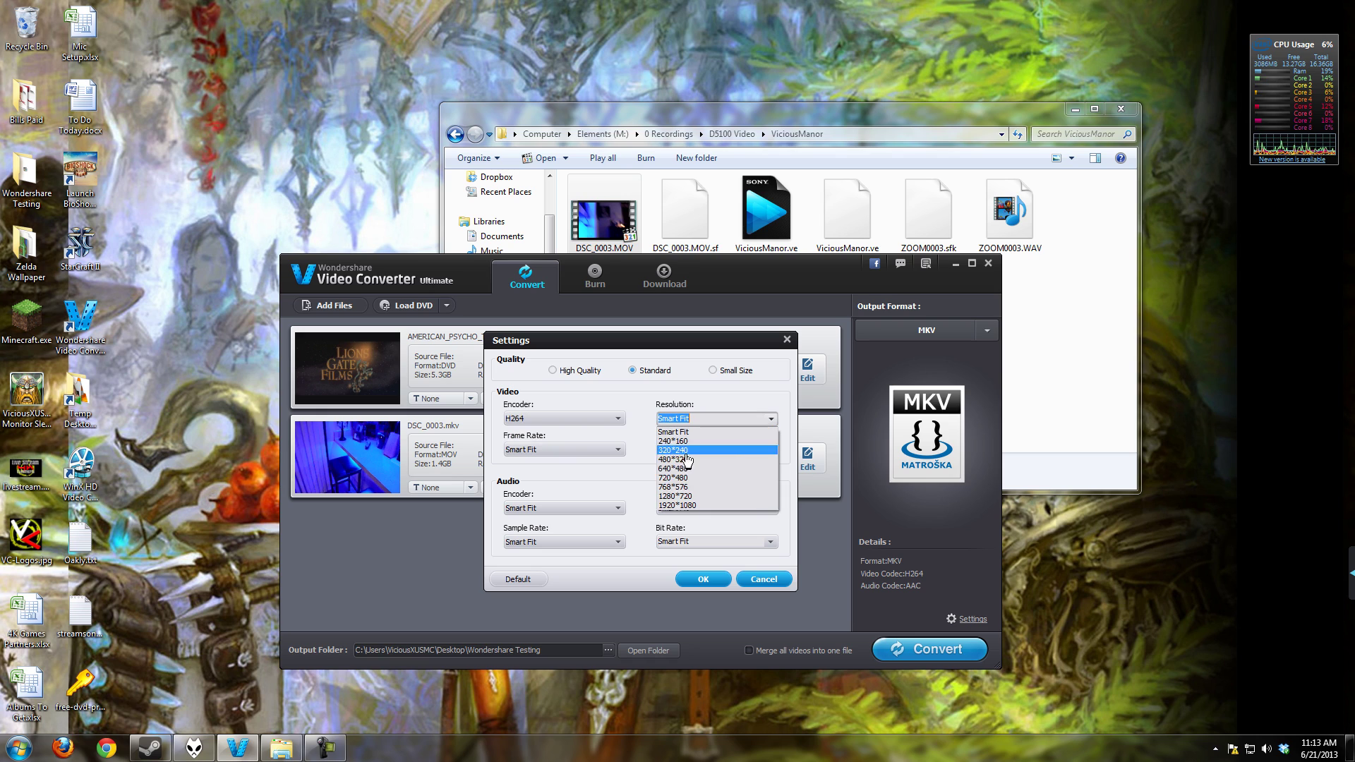
click(688, 509)
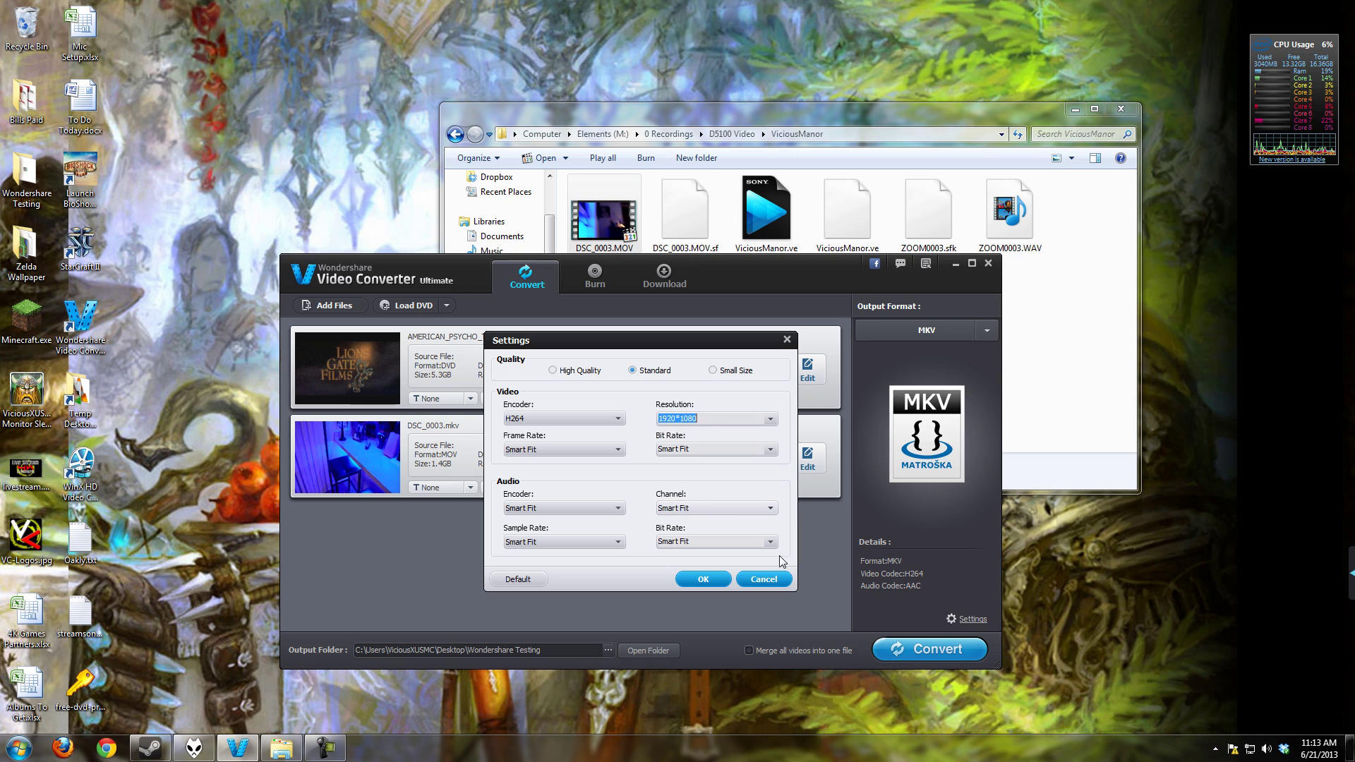
click(618, 449)
scroll(552, 520, down, 1)
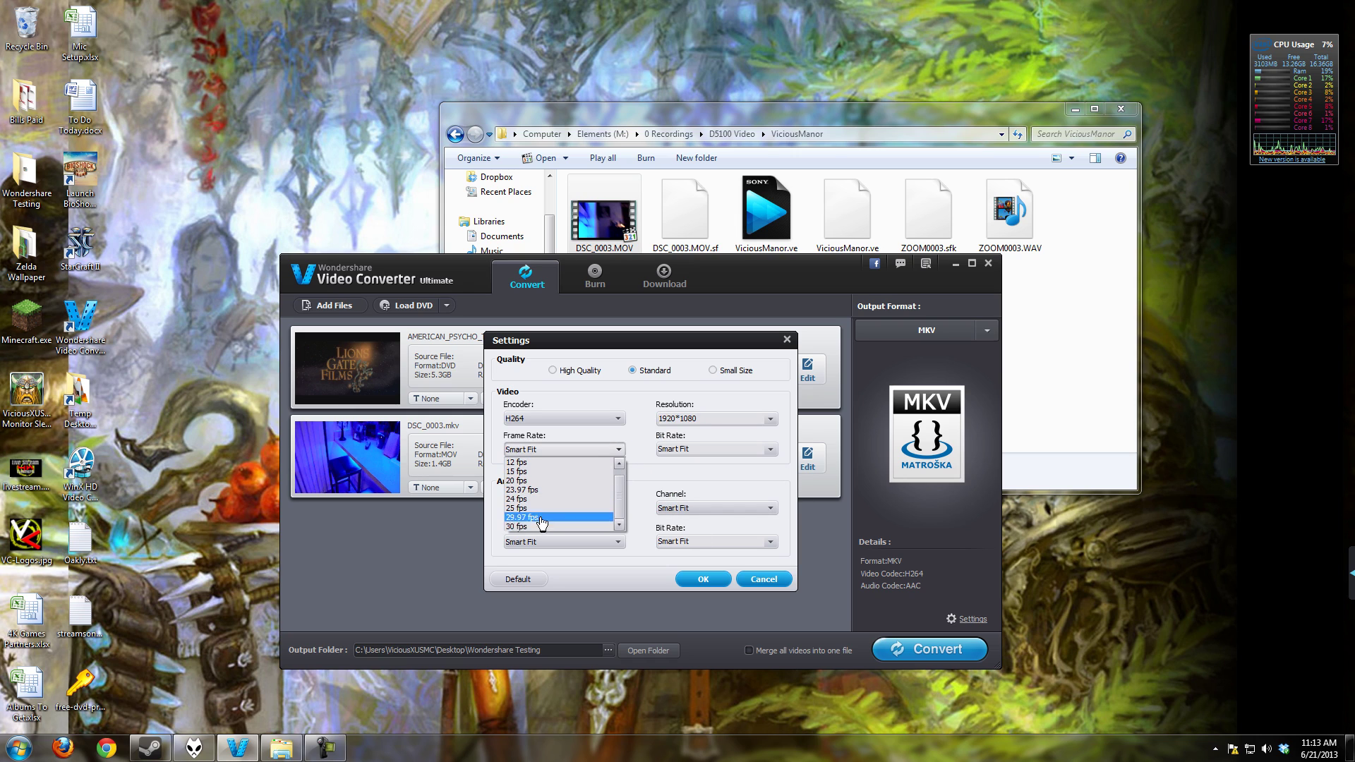
click(531, 520)
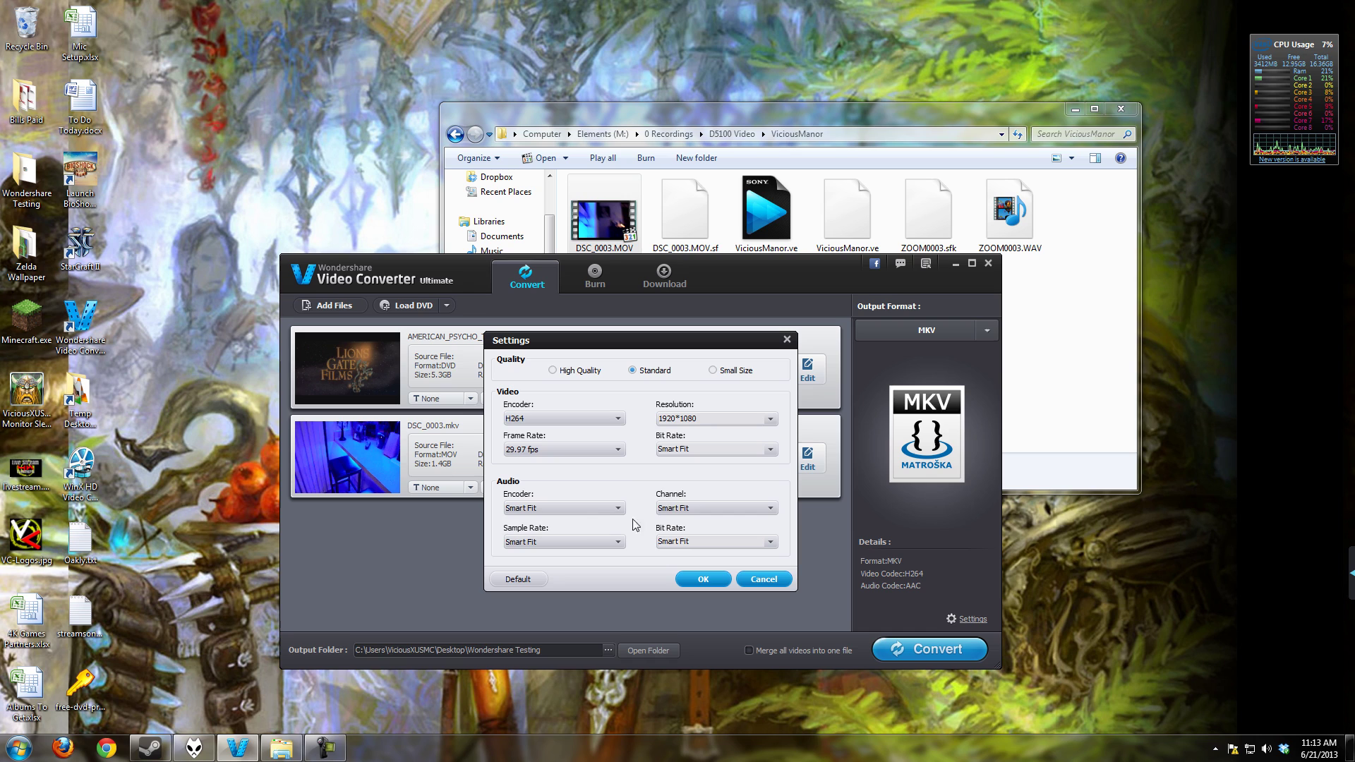
click(771, 451)
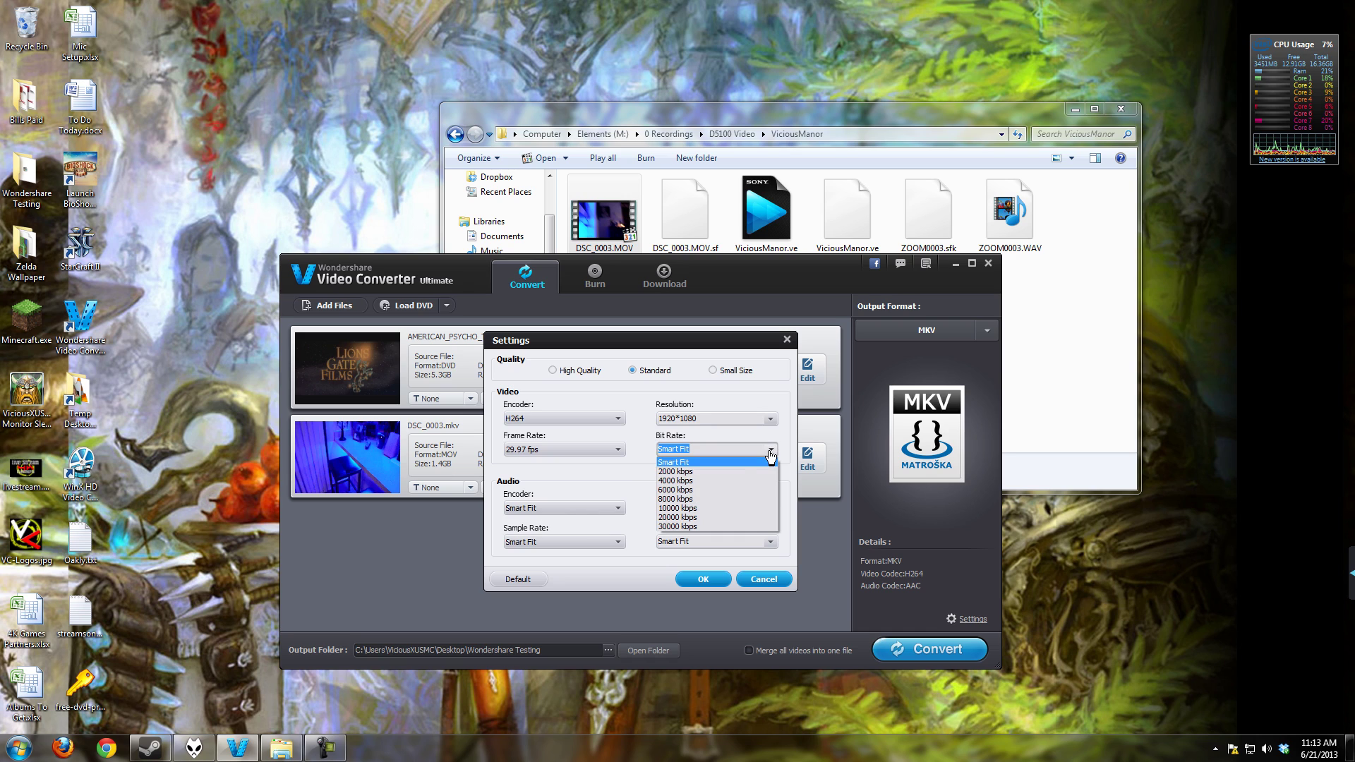
click(677, 508)
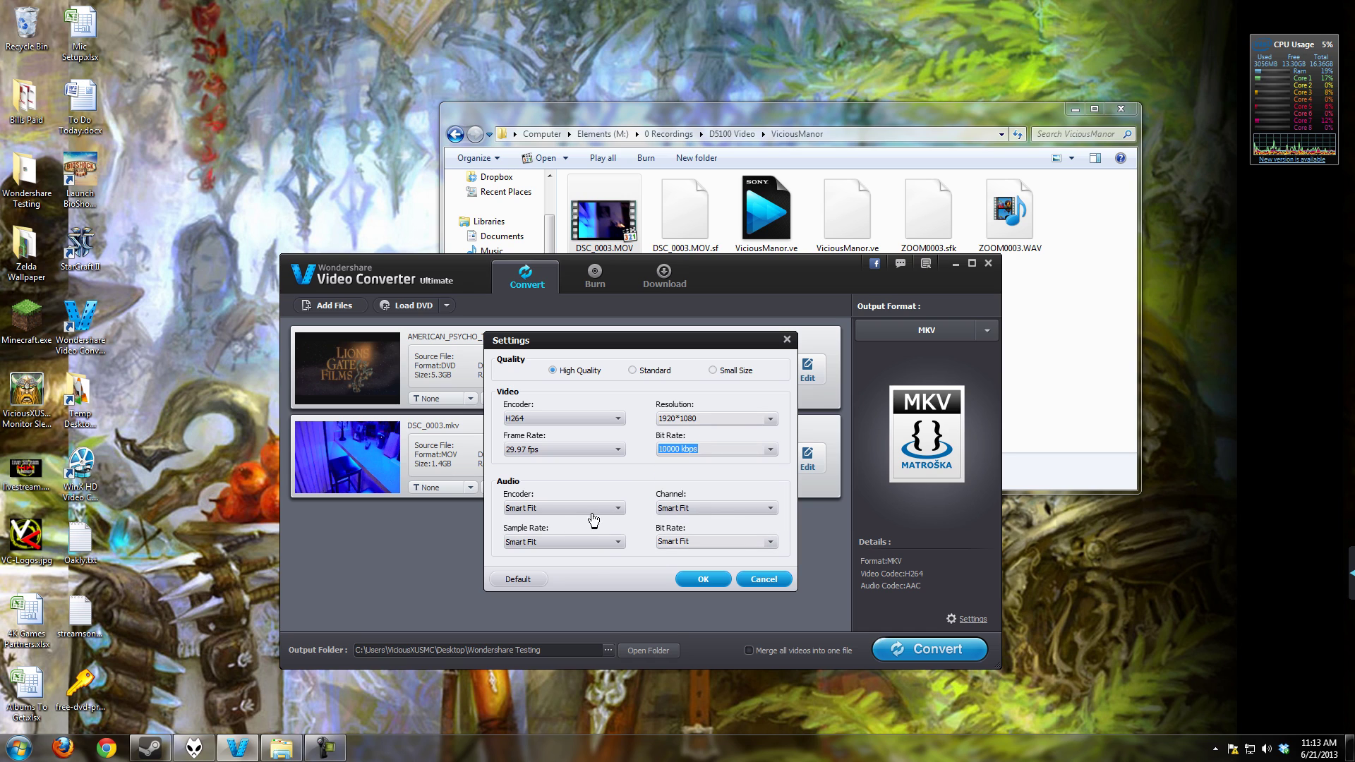
Step: Set MKV audio to AAC, 2 channels, 44100 Hz, 192 kbps and save the settings
click(617, 509)
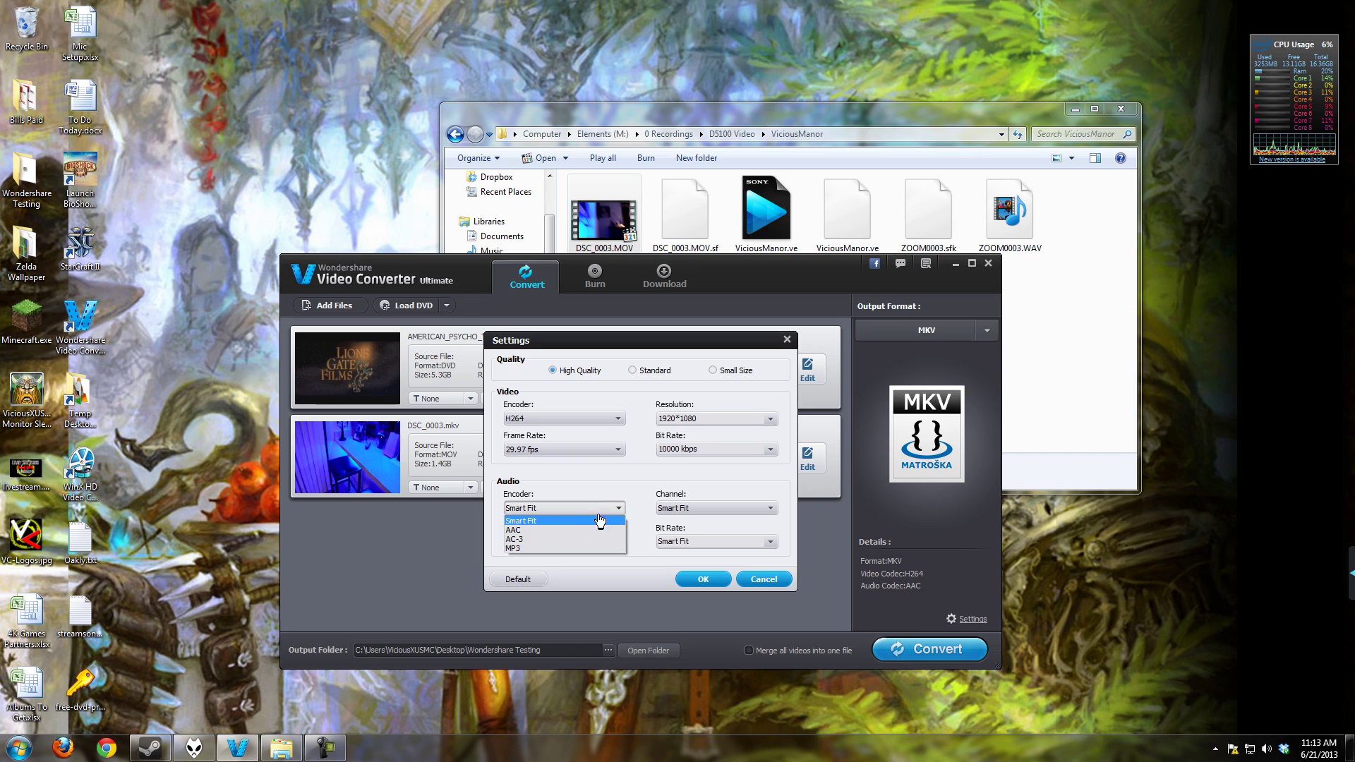
click(543, 529)
click(679, 514)
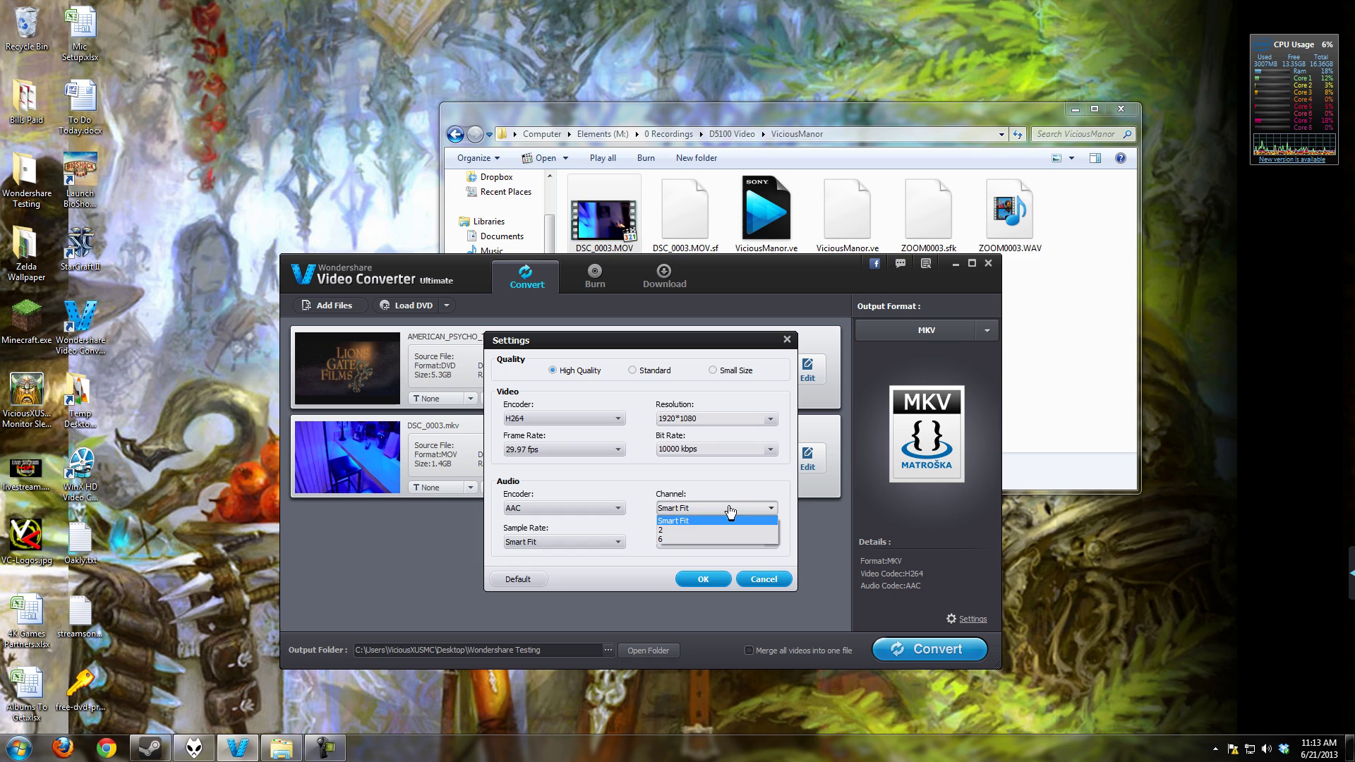
click(682, 536)
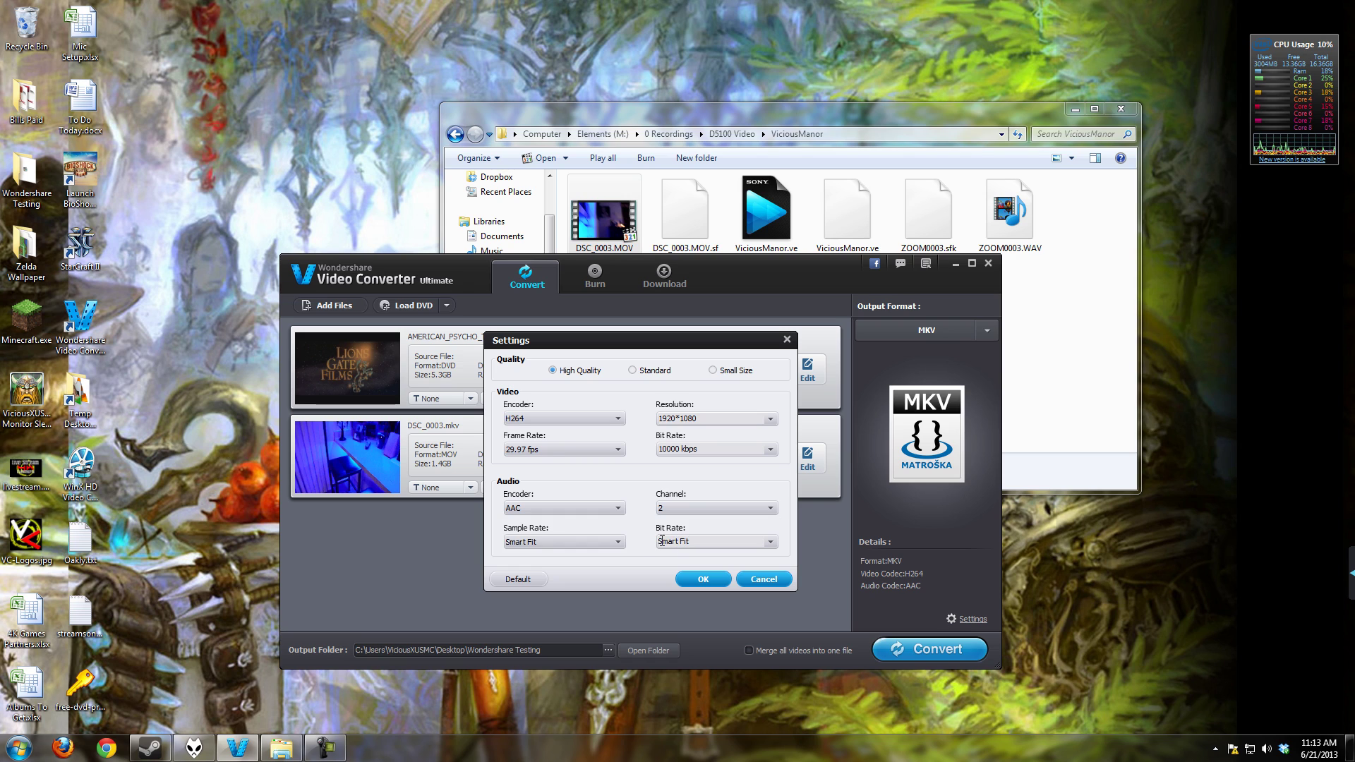
click(618, 542)
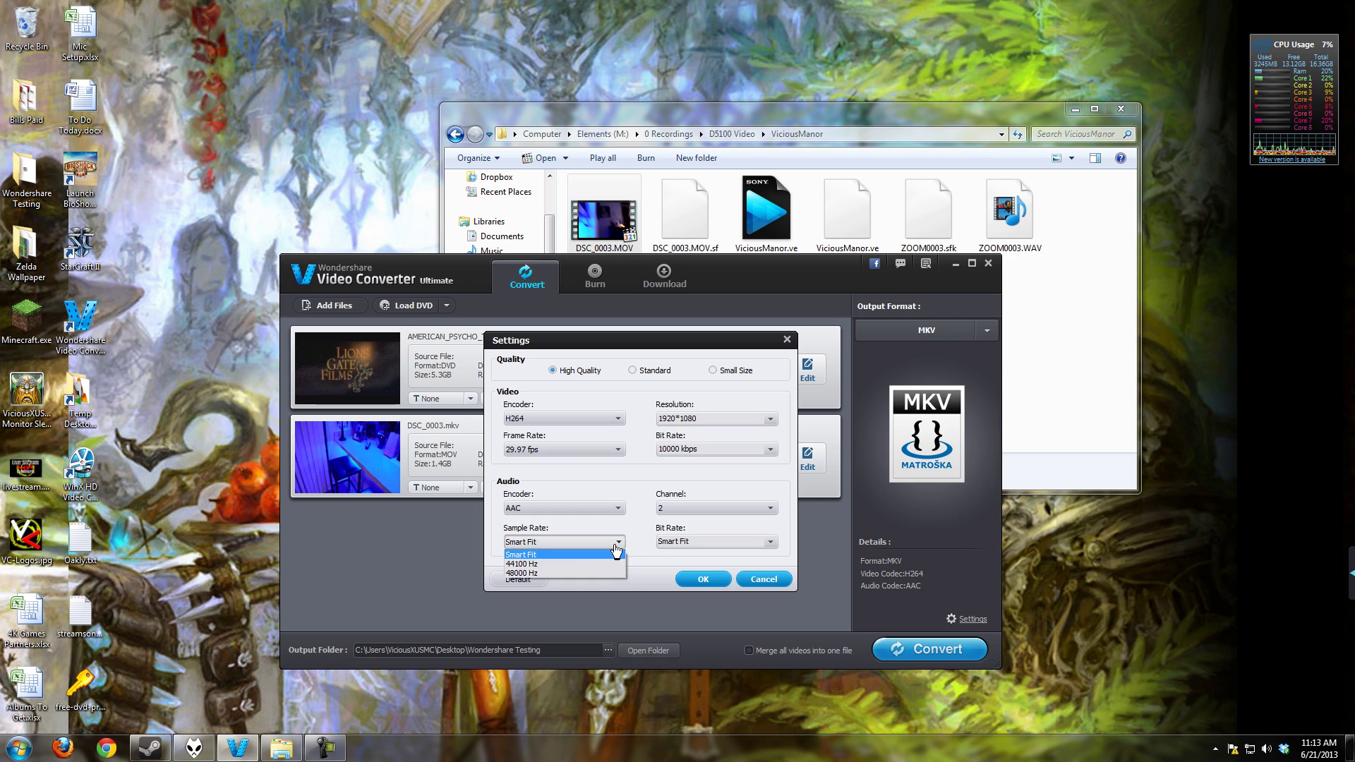
click(525, 564)
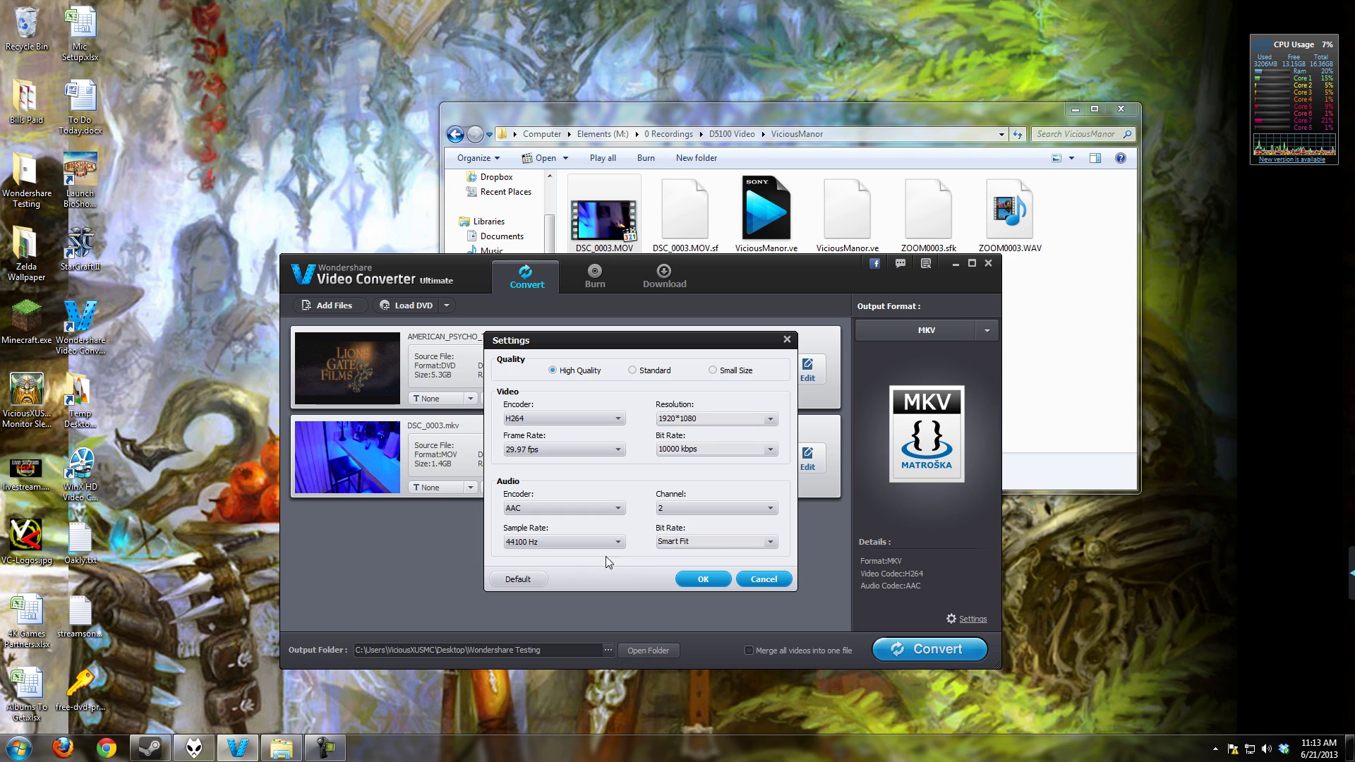
click(769, 542)
click(674, 583)
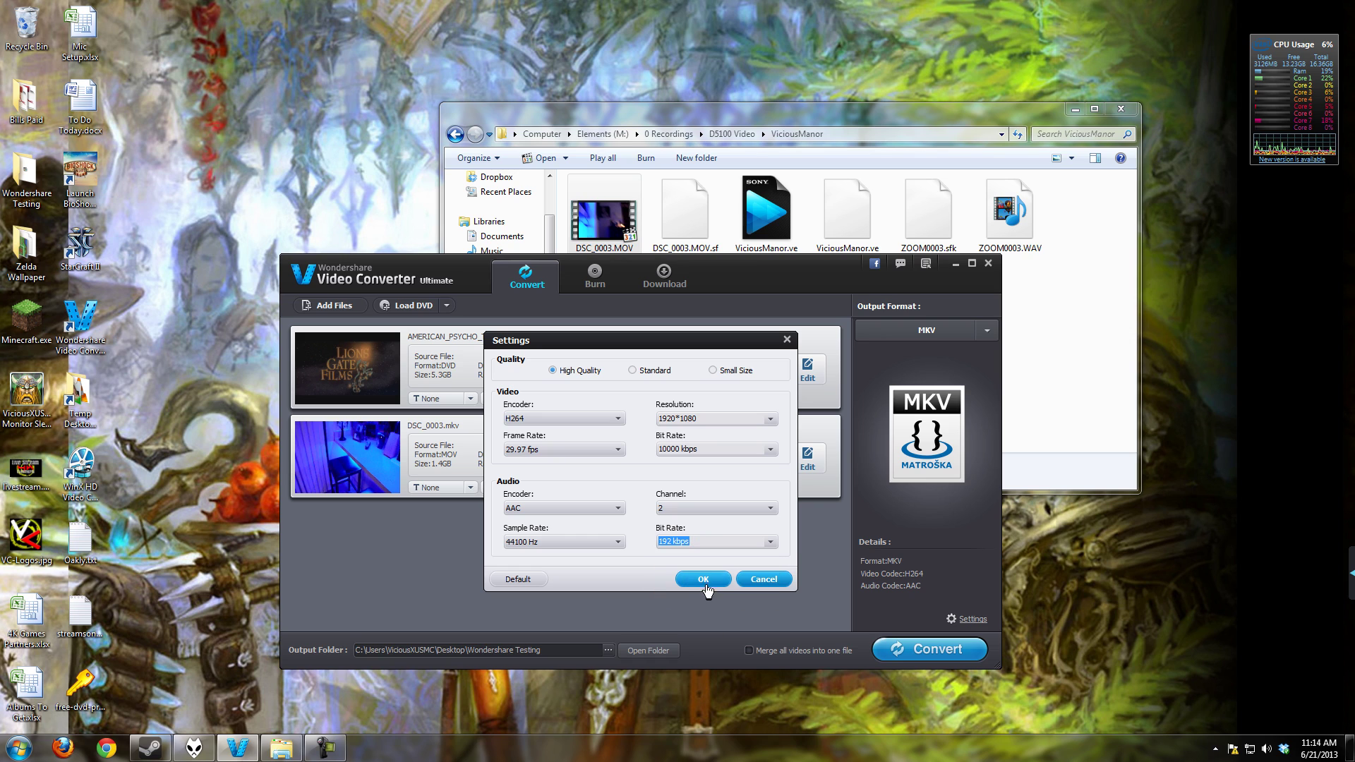
click(704, 580)
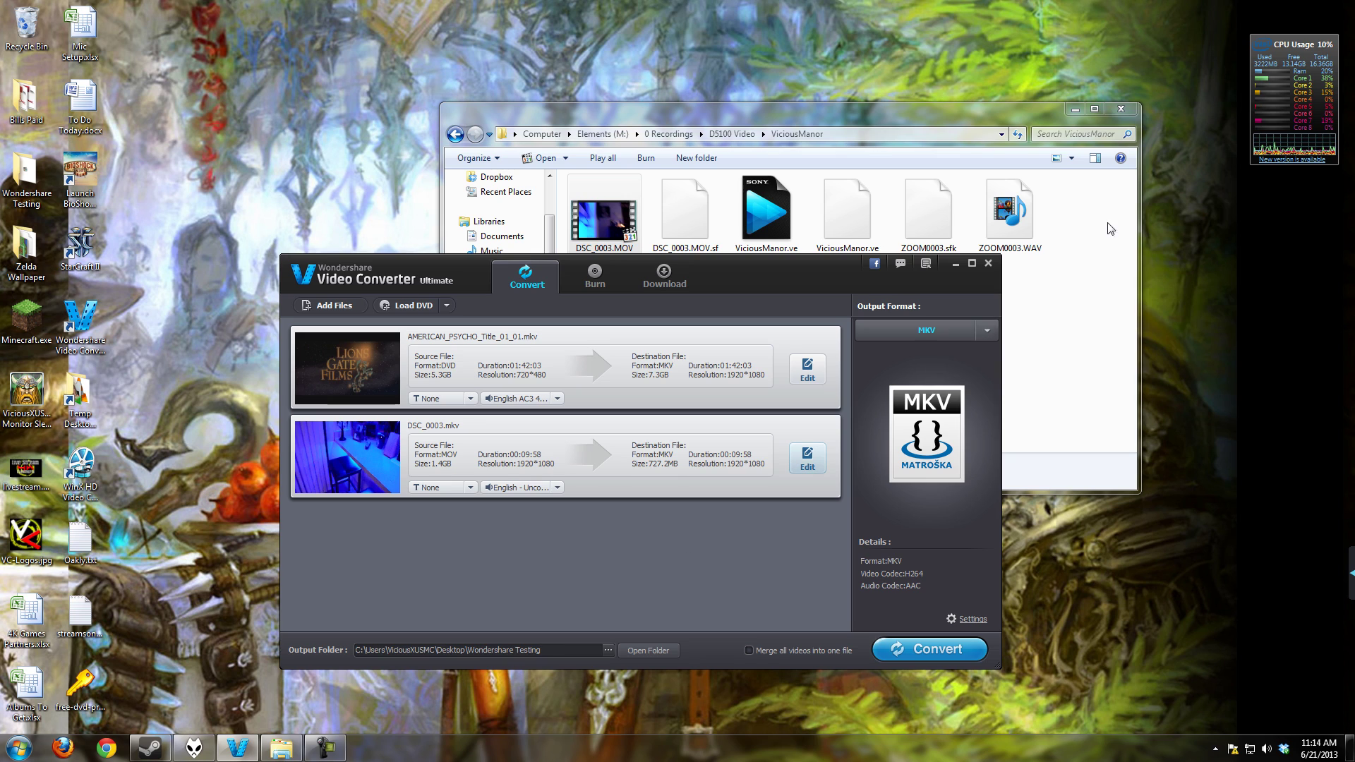
Step: Nudge the converter window upward so the MKV queue (7.3GB and 727.2MB) sits higher
mouse_move(1269, 55)
mouse_move(656, 476)
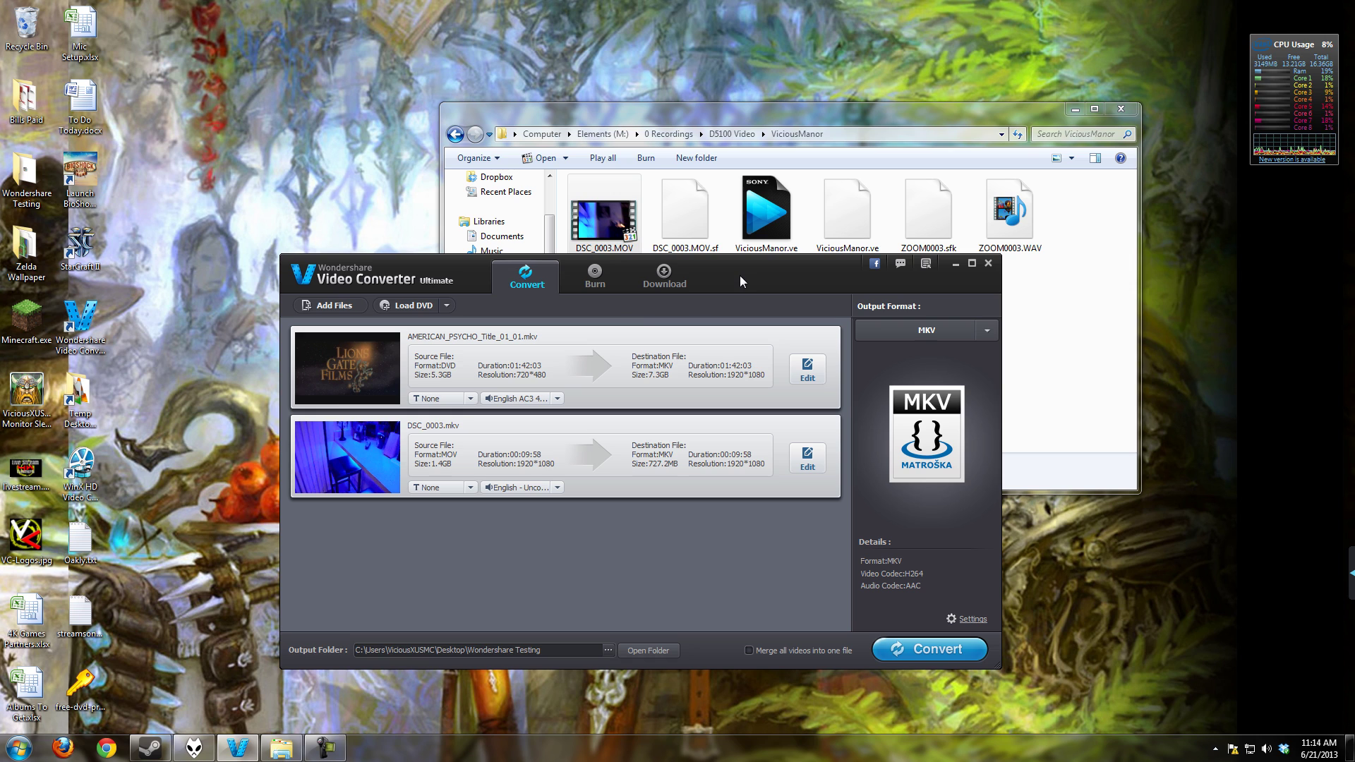
drag(755, 272, 751, 226)
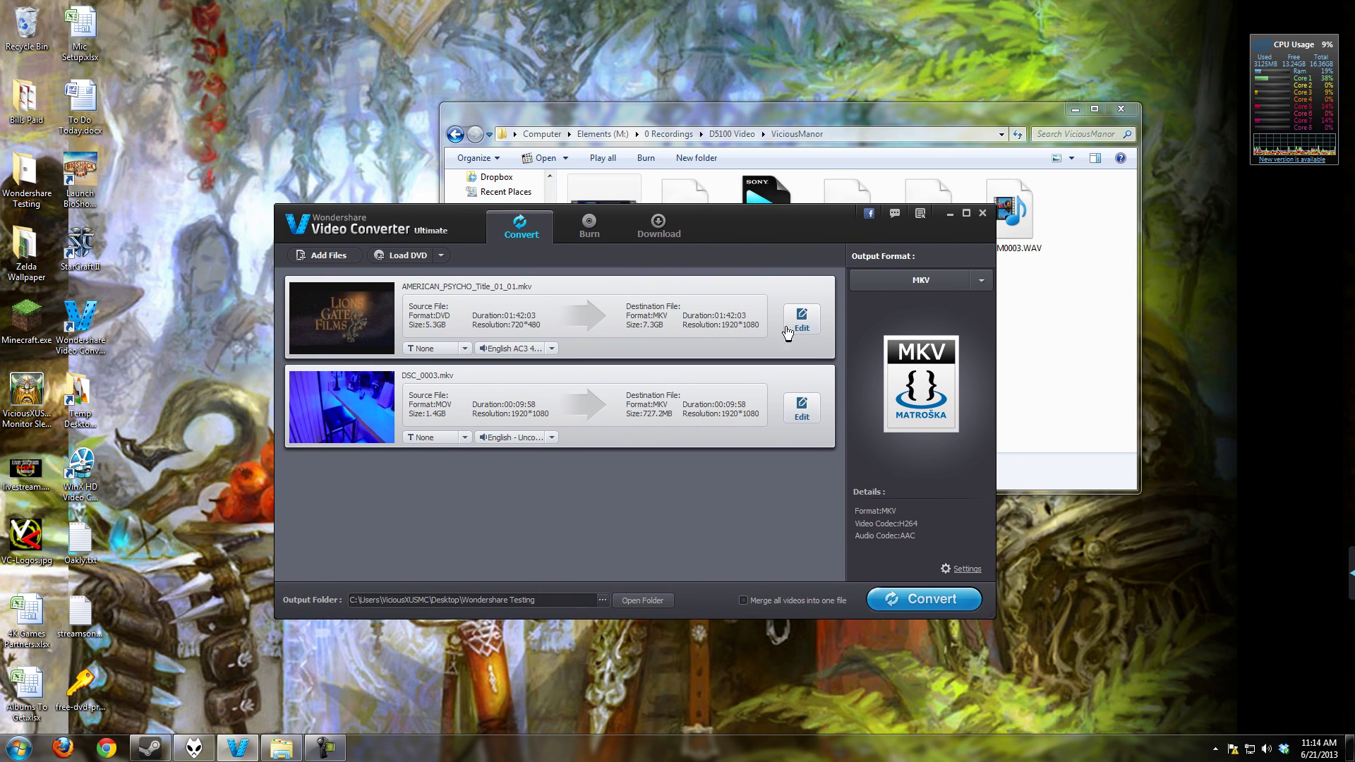
click(967, 569)
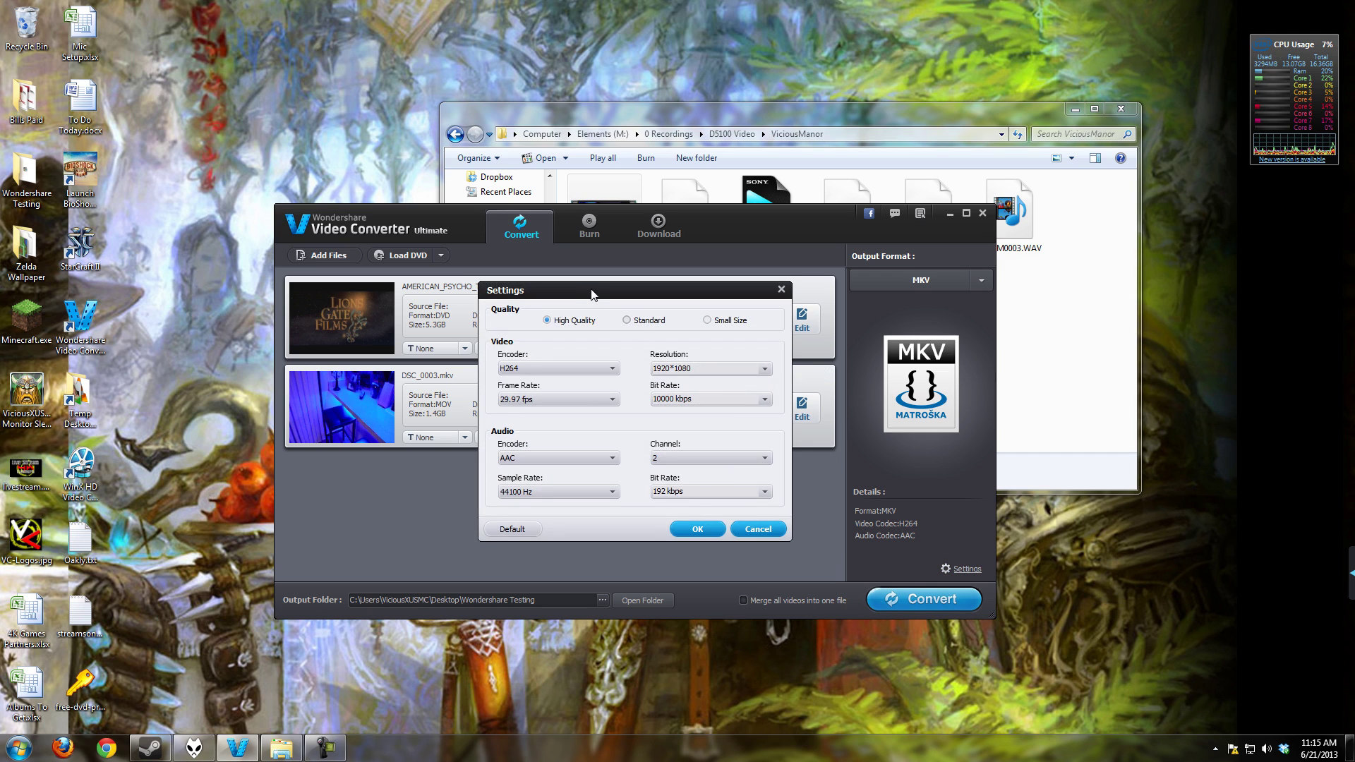
mouse_move(597, 292)
mouse_down()
mouse_move(789, 323)
mouse_move(600, 289)
mouse_up()
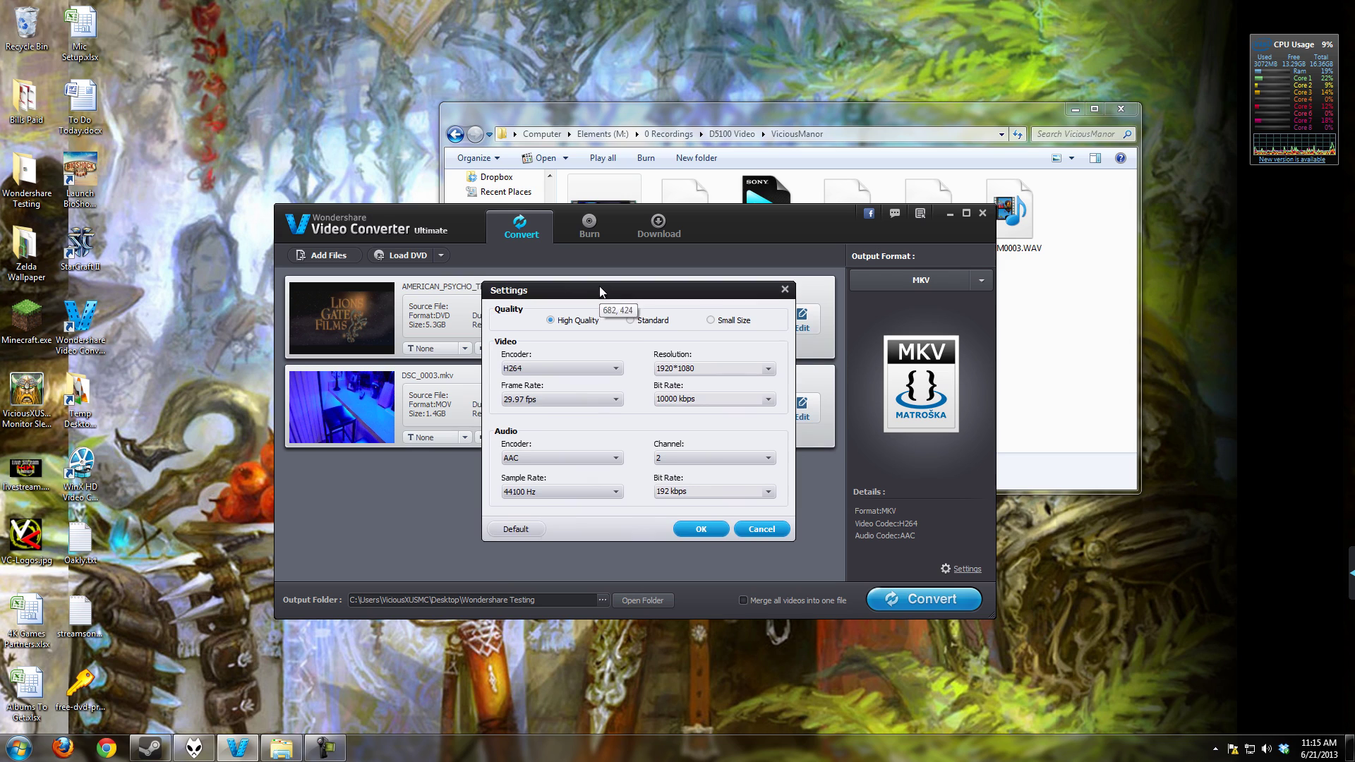
click(603, 373)
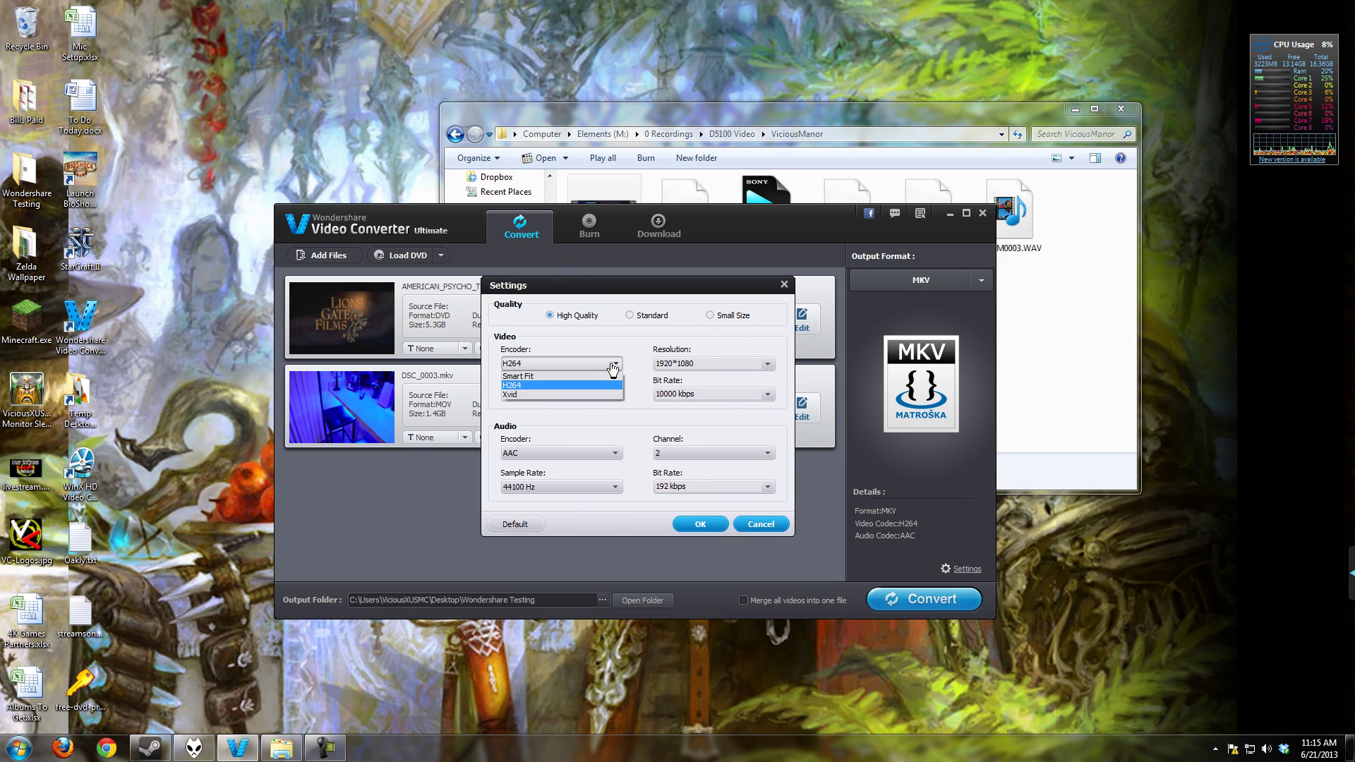
click(612, 368)
click(613, 368)
click(613, 367)
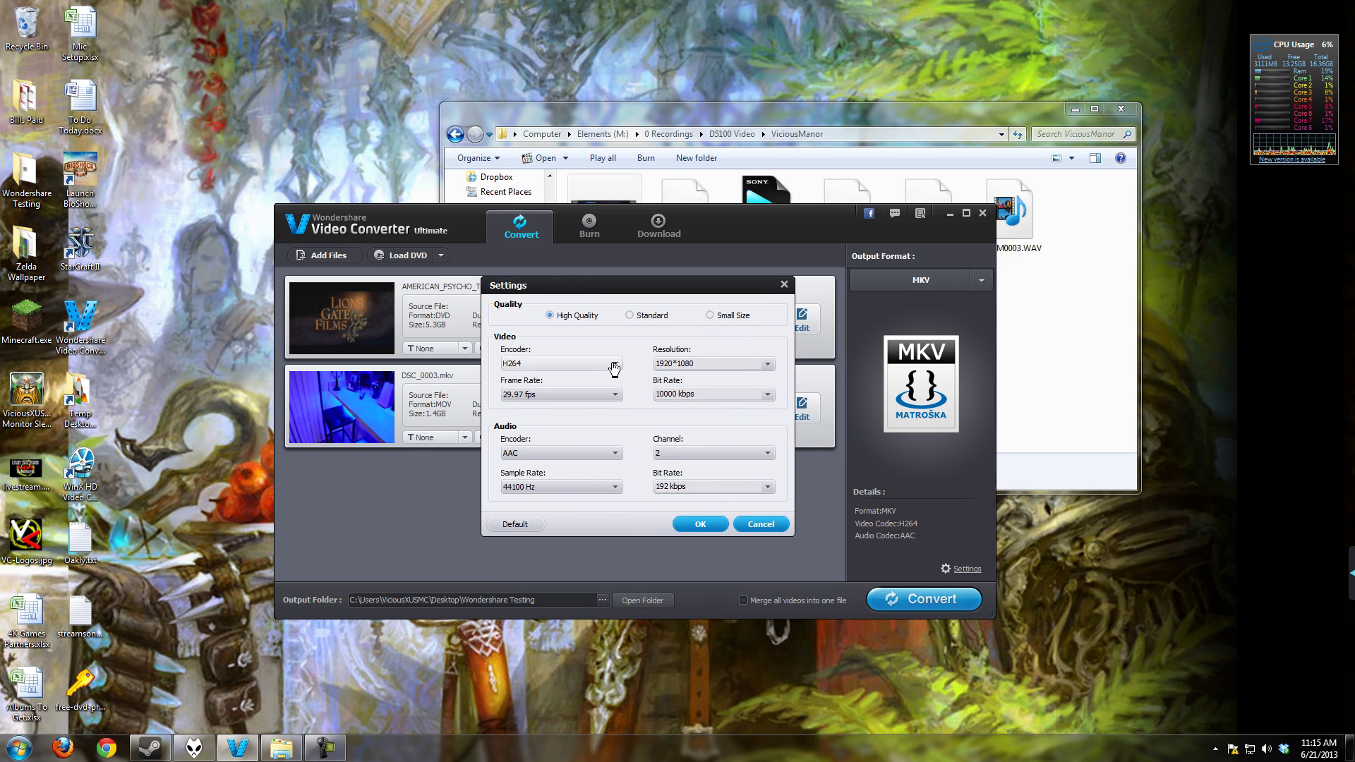
click(768, 366)
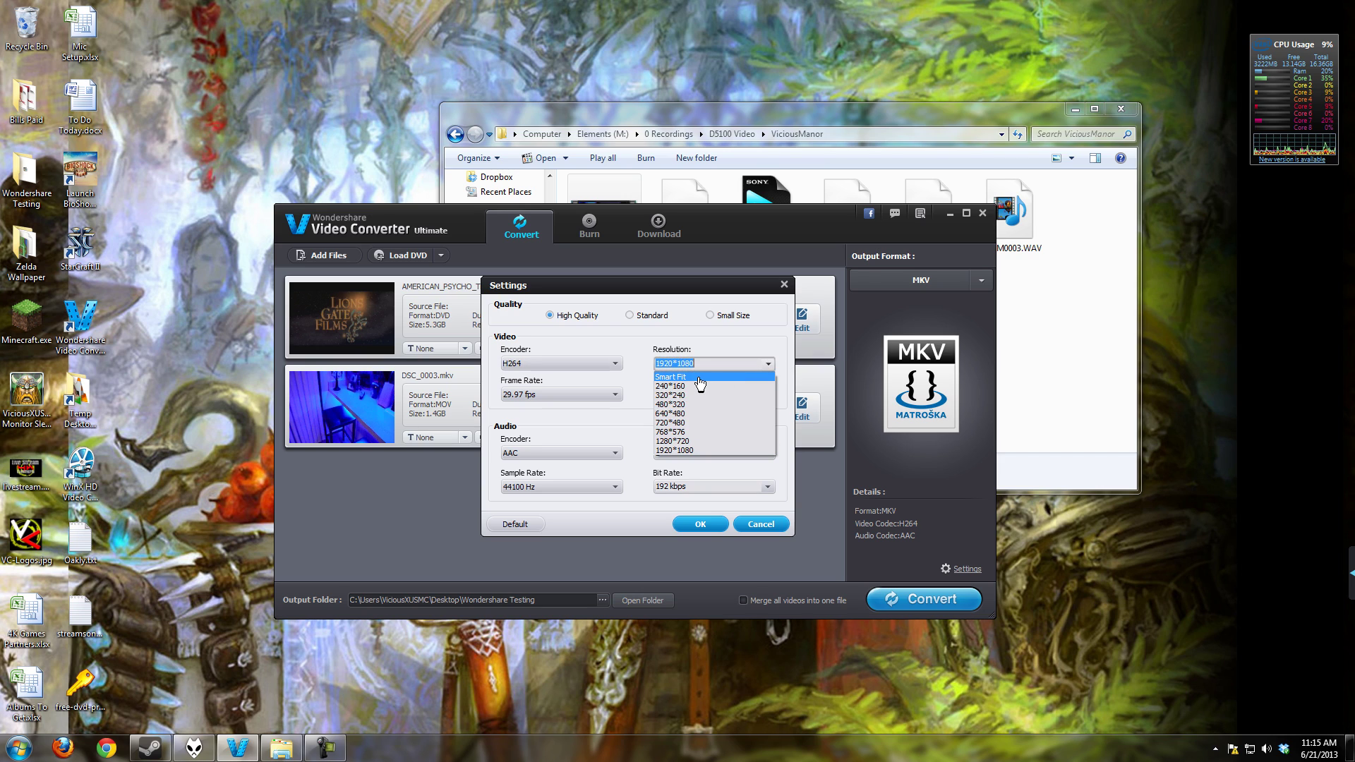
click(700, 379)
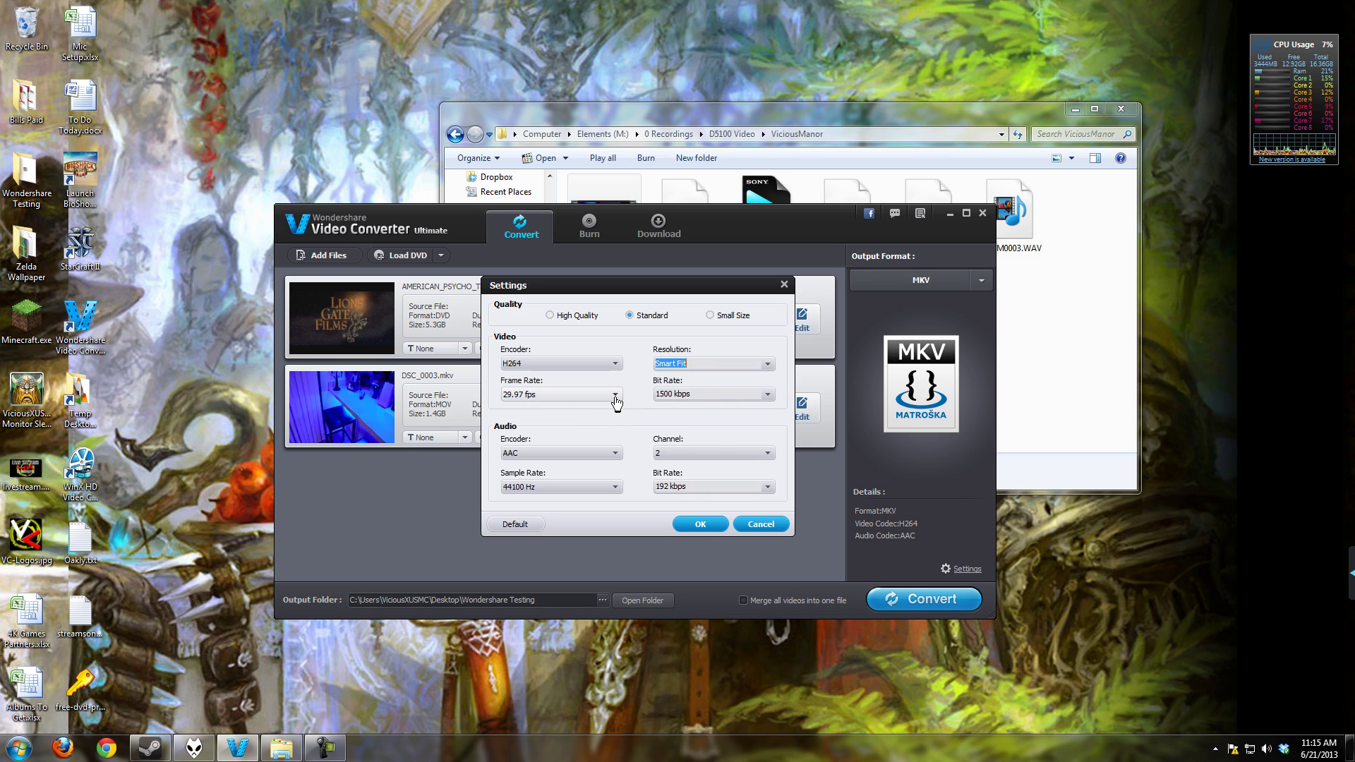
click(615, 397)
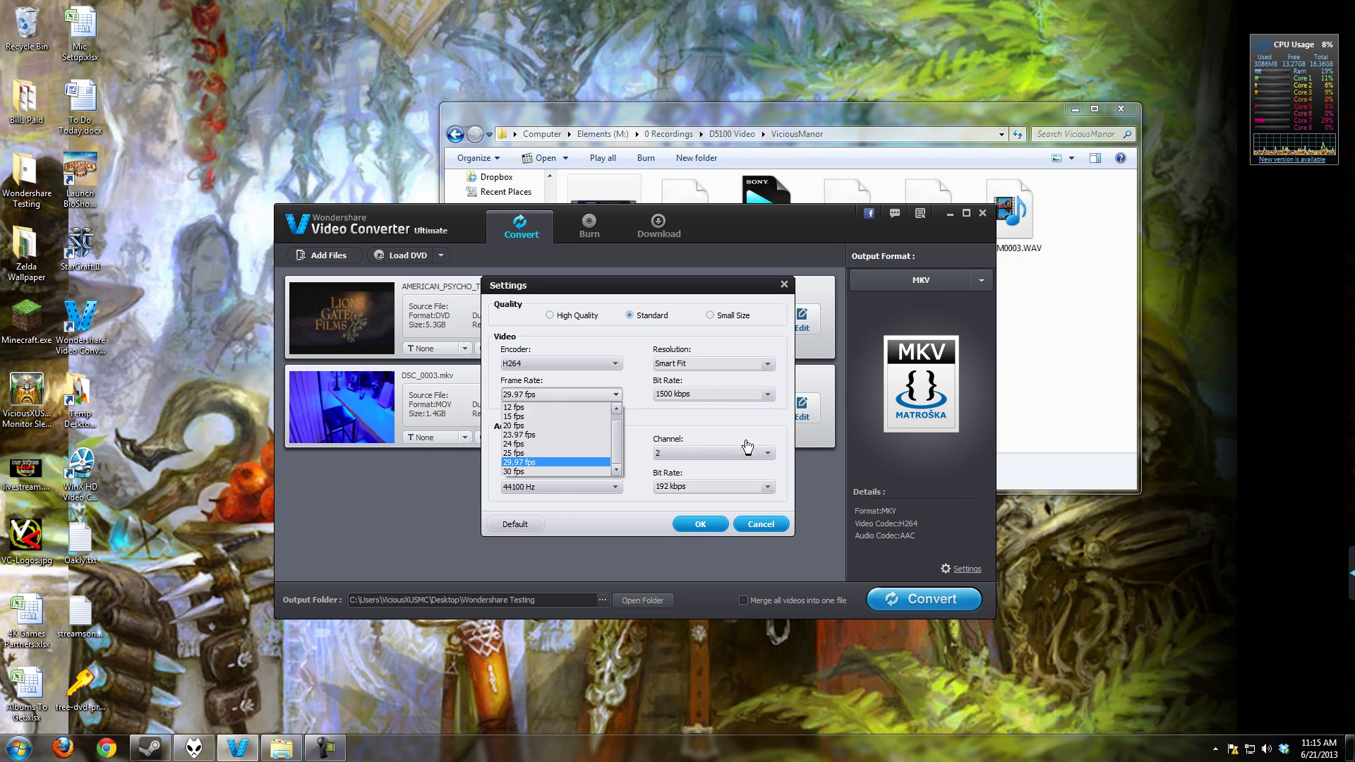
click(764, 368)
click(767, 367)
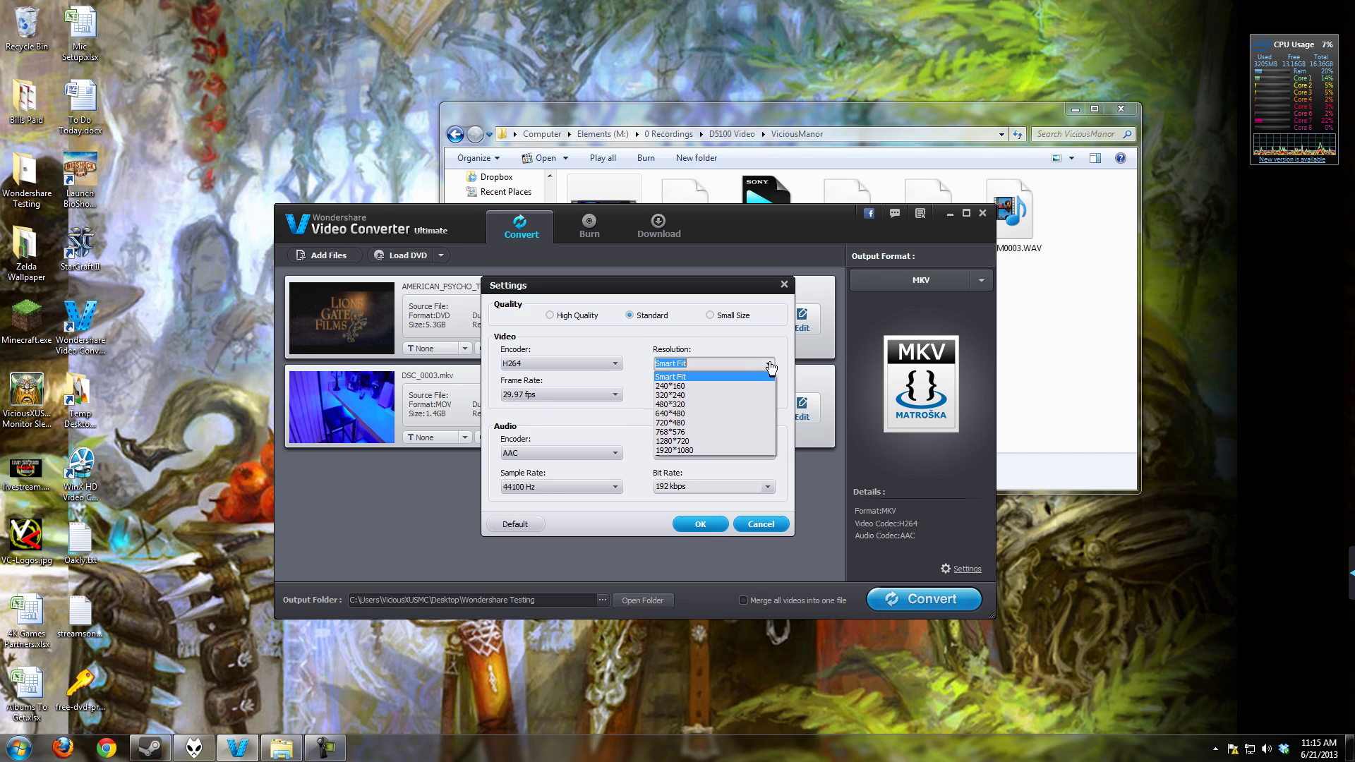
click(768, 367)
click(769, 367)
click(794, 536)
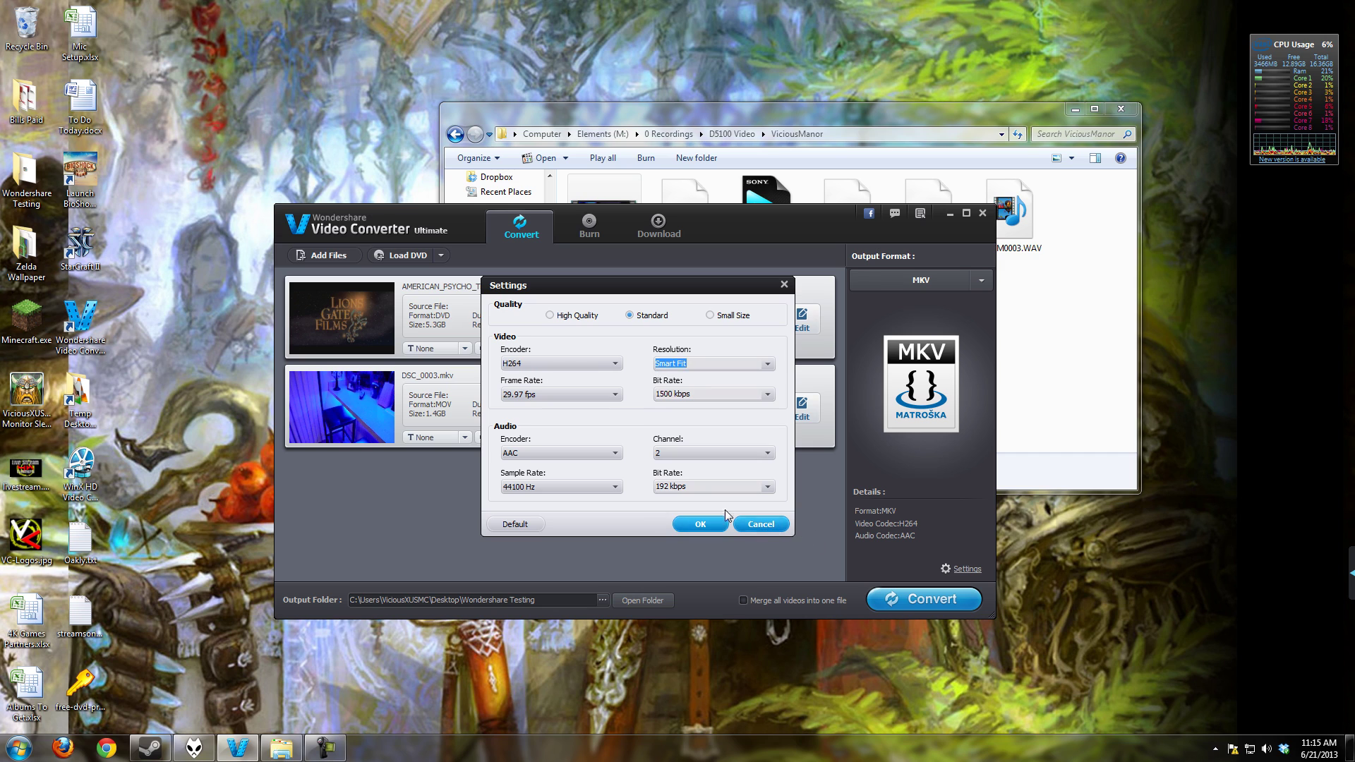
click(757, 523)
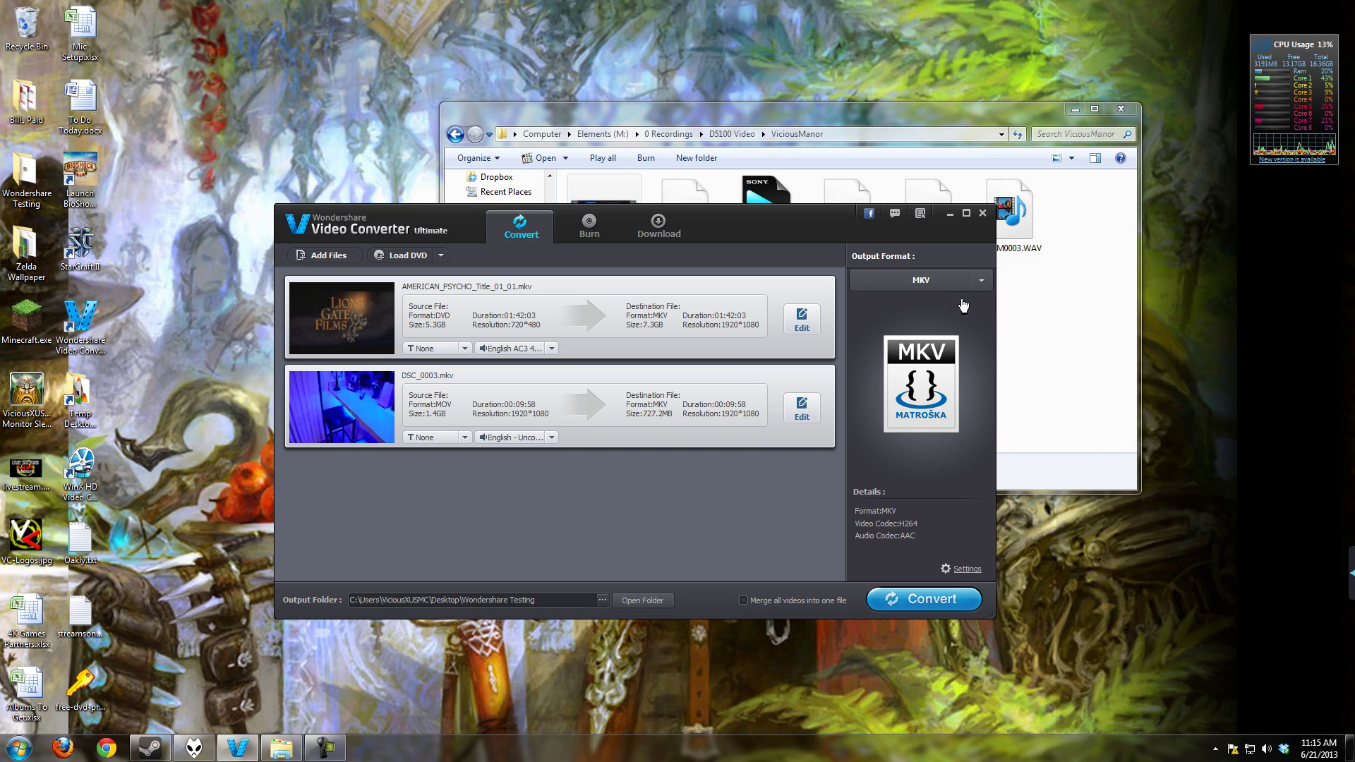
Step: Reselect the MKV tile in the Output Format picker and open its conversion settings
click(982, 283)
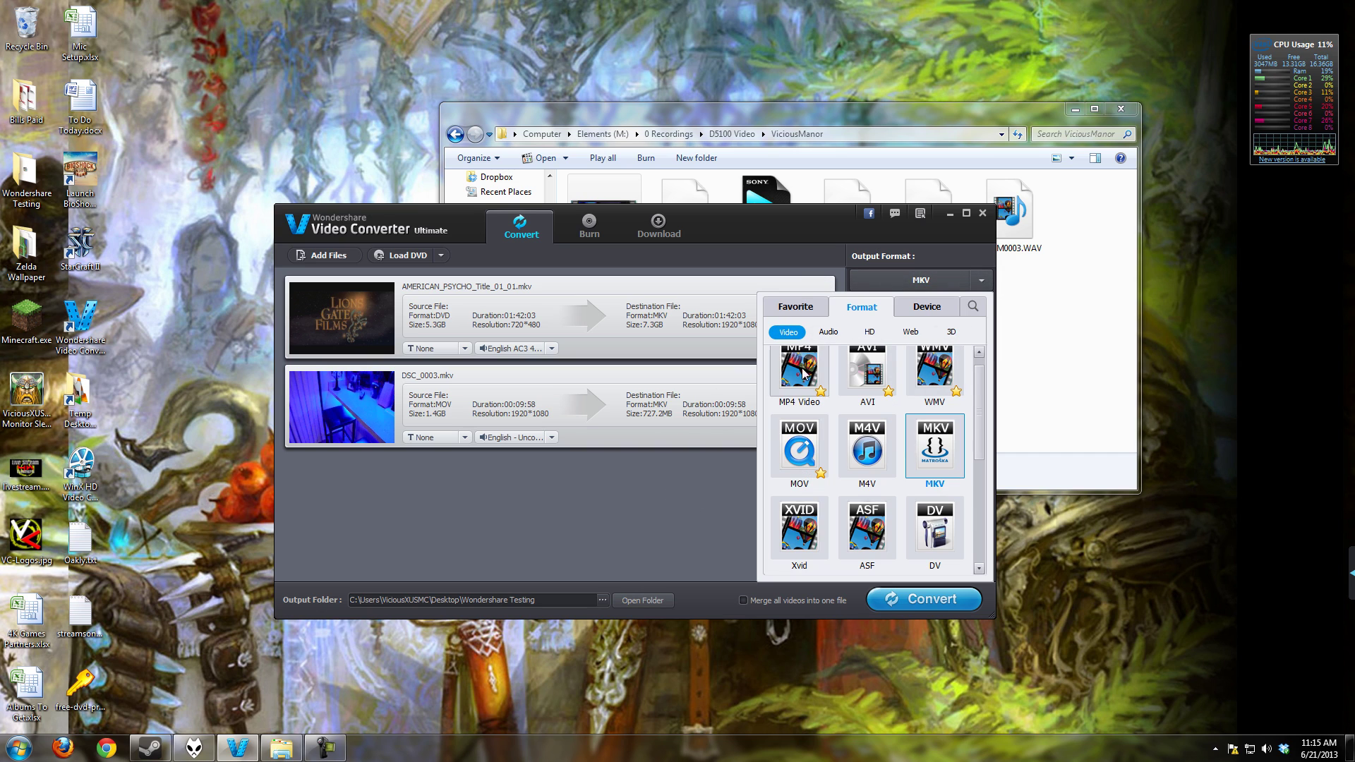
click(937, 466)
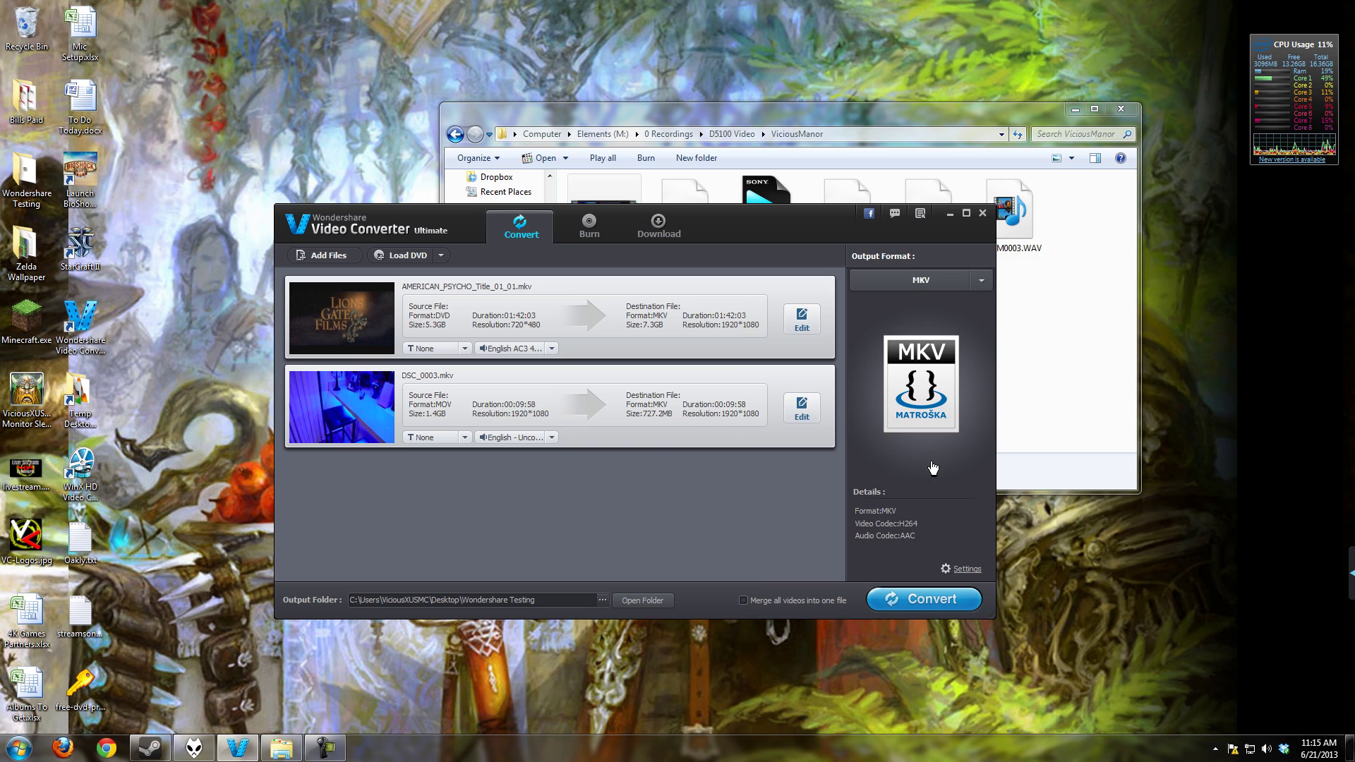
click(981, 281)
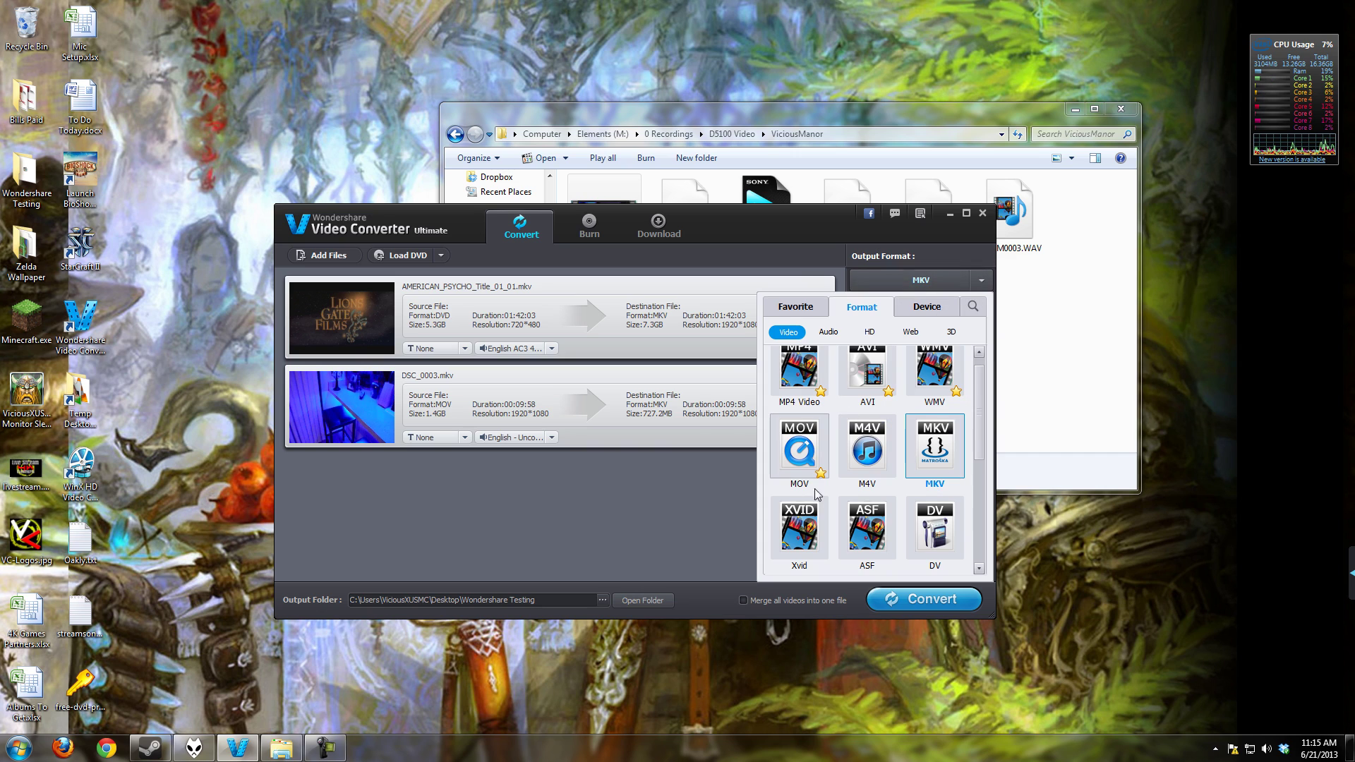
click(935, 467)
click(968, 568)
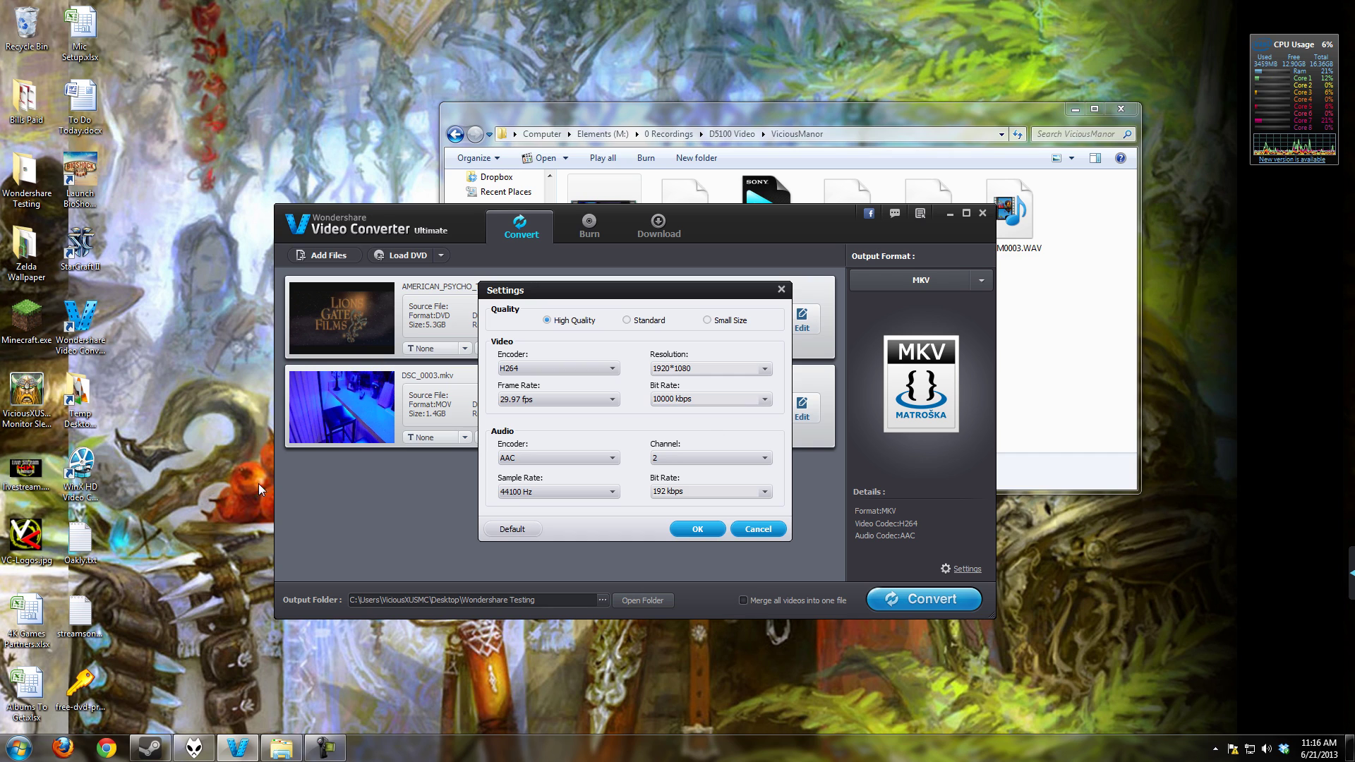
Step: Cancel the MKV settings dialog without changes, leaving both MKV conversions queued
click(749, 530)
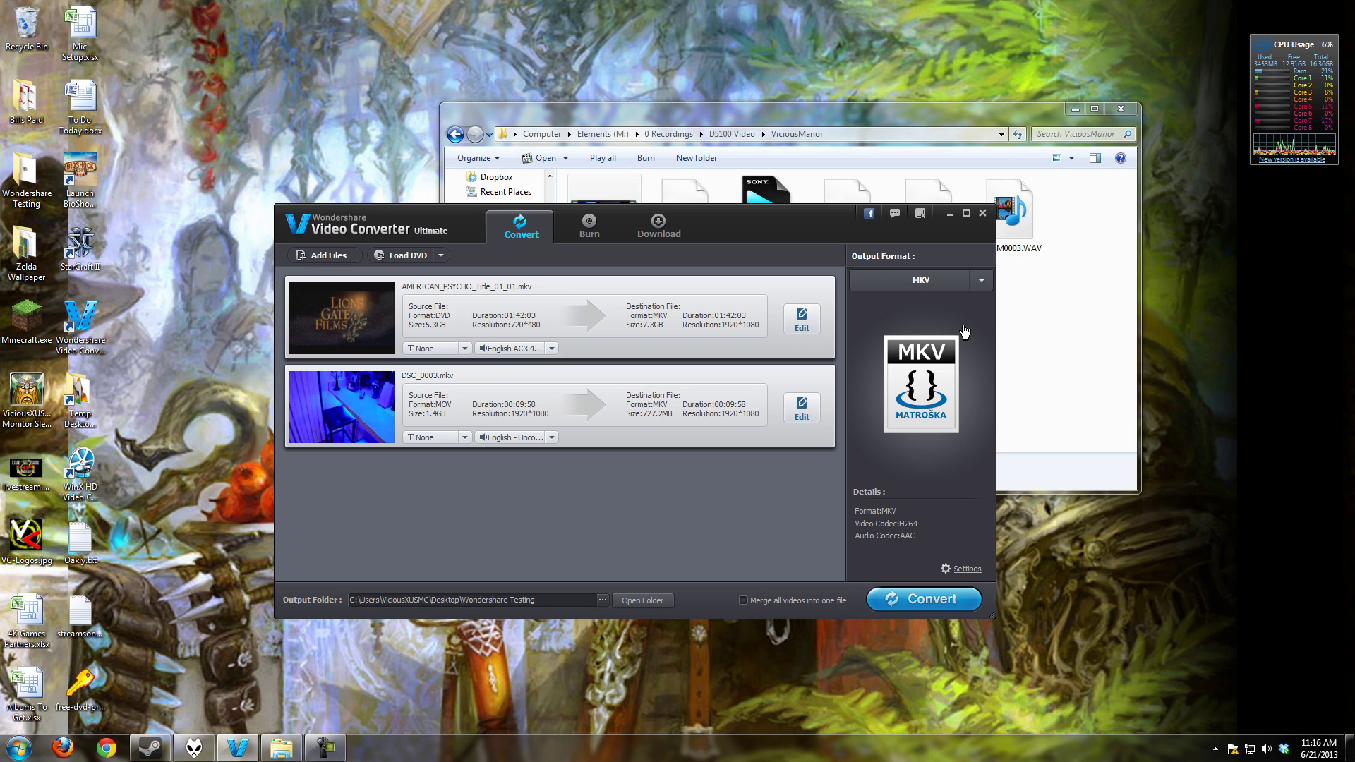
mouse_move(370, 420)
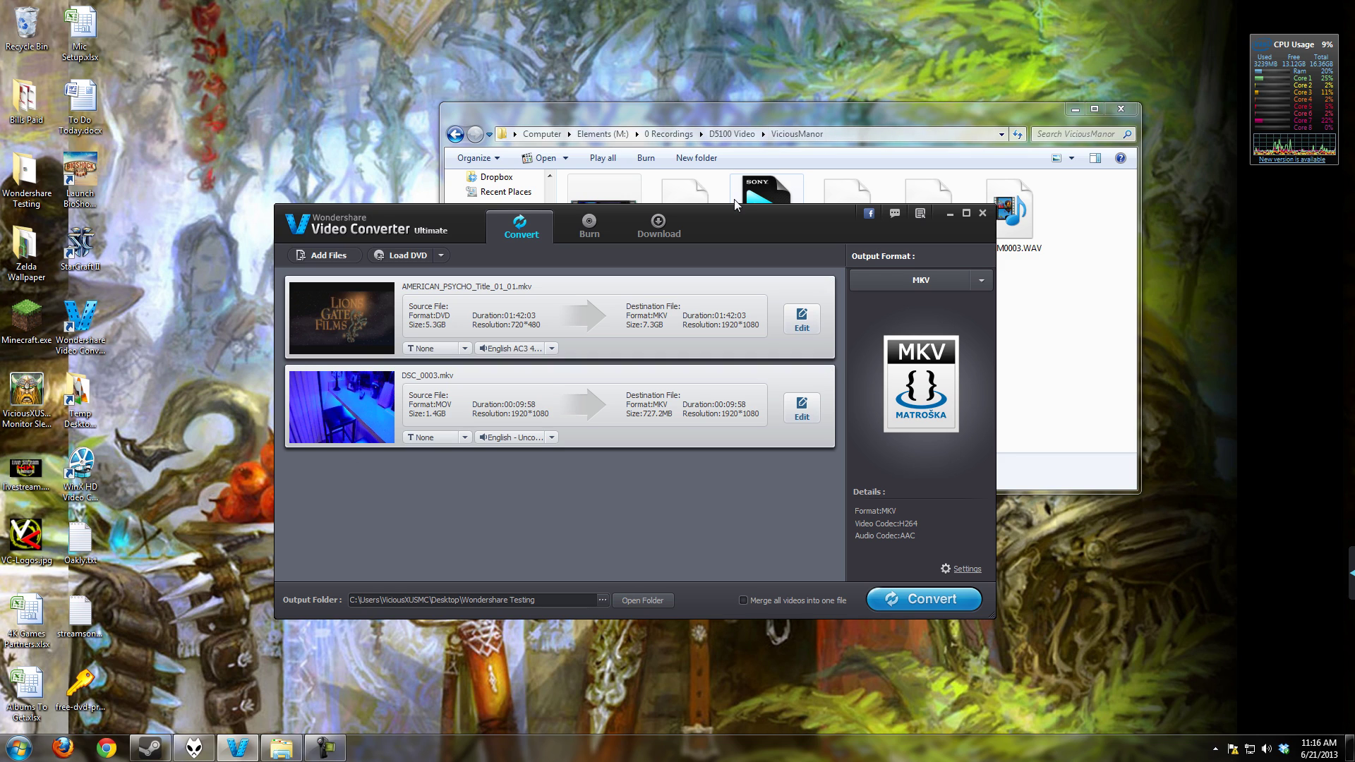
mouse_move(496, 419)
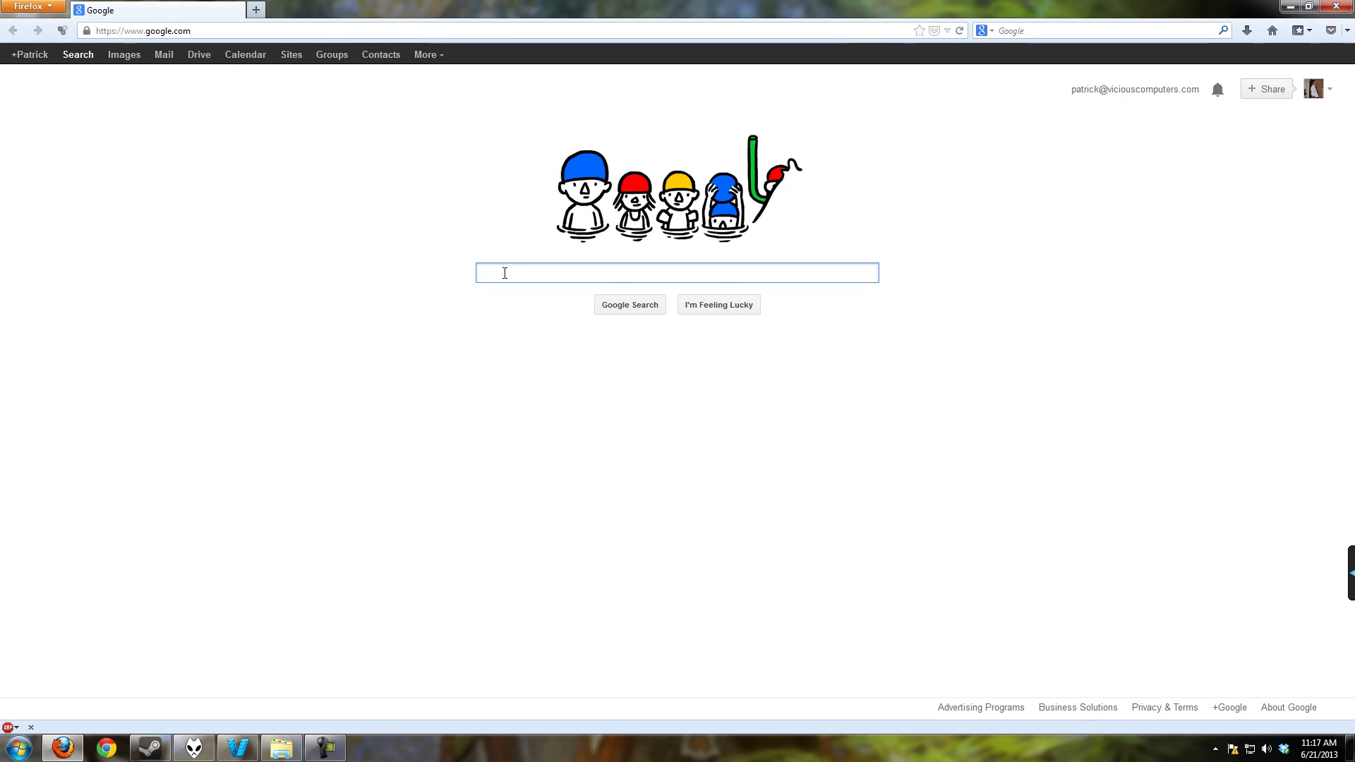
Step: Search Google for 'wondershare video convter'
text(wonder)
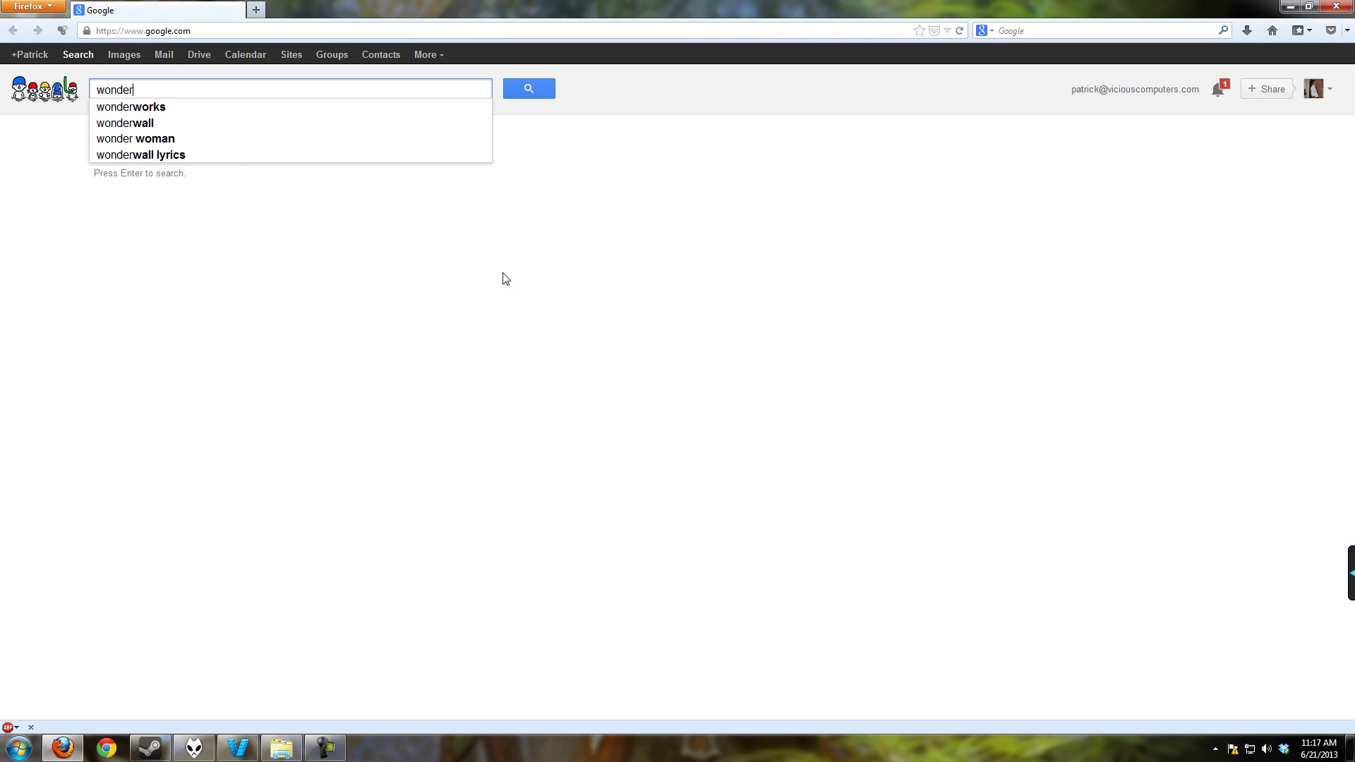
text(share video conv)
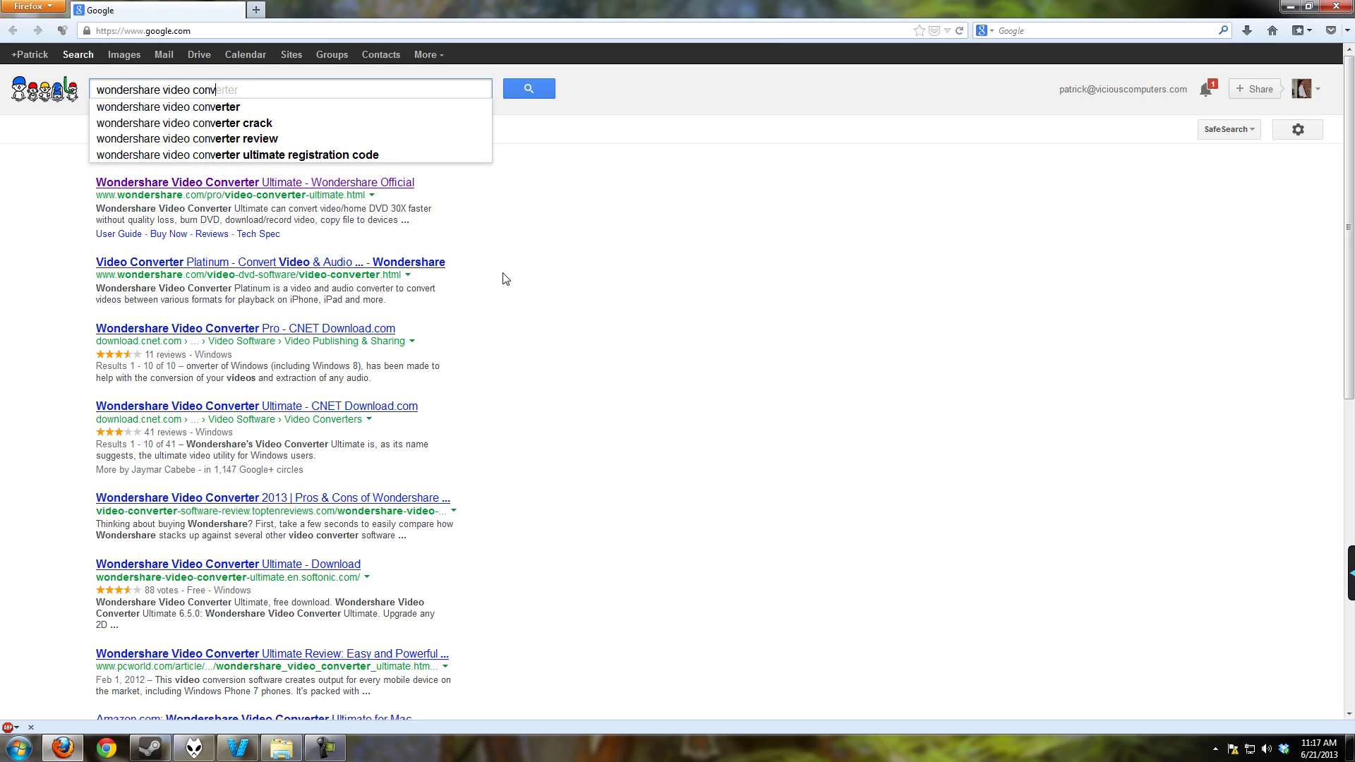
text(ter)
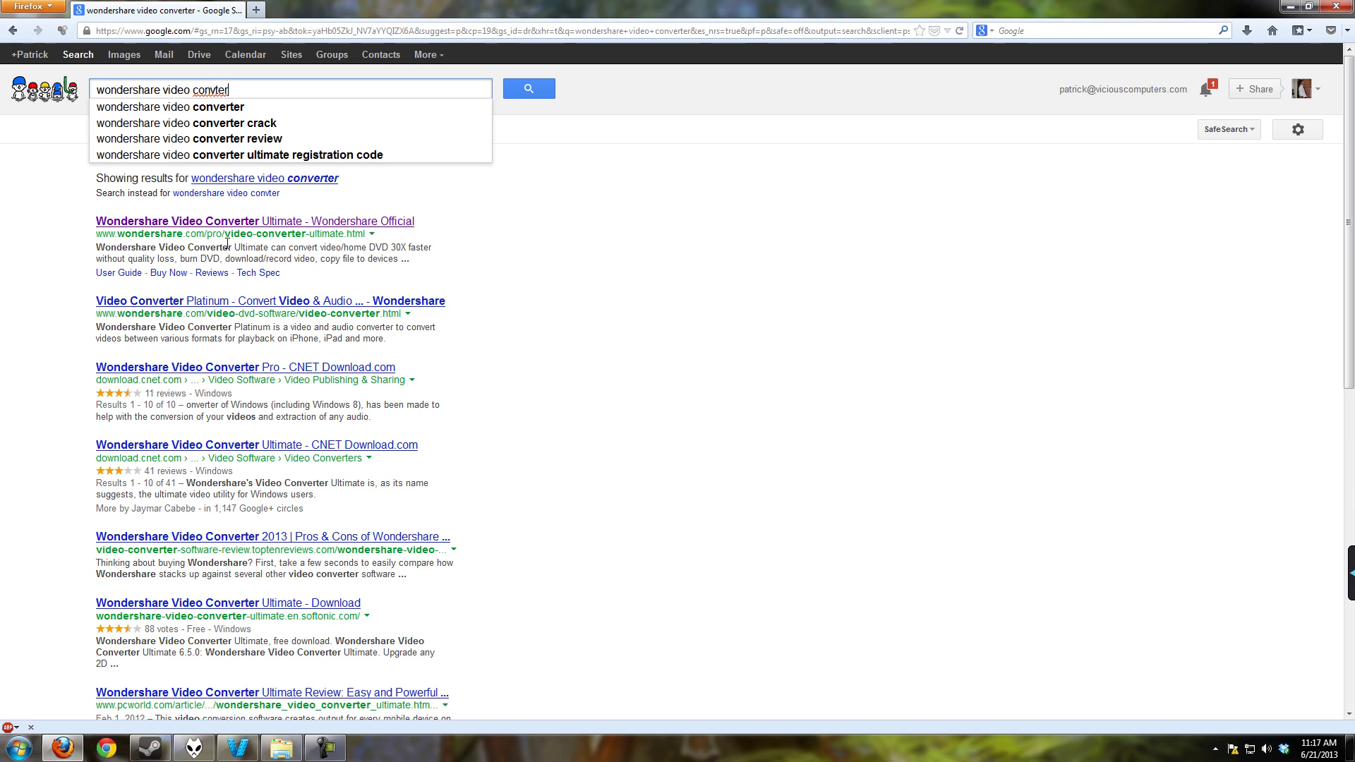
Step: Open the official Video Converter Ultimate page, scroll through it and back, then minimize Firefox
click(270, 226)
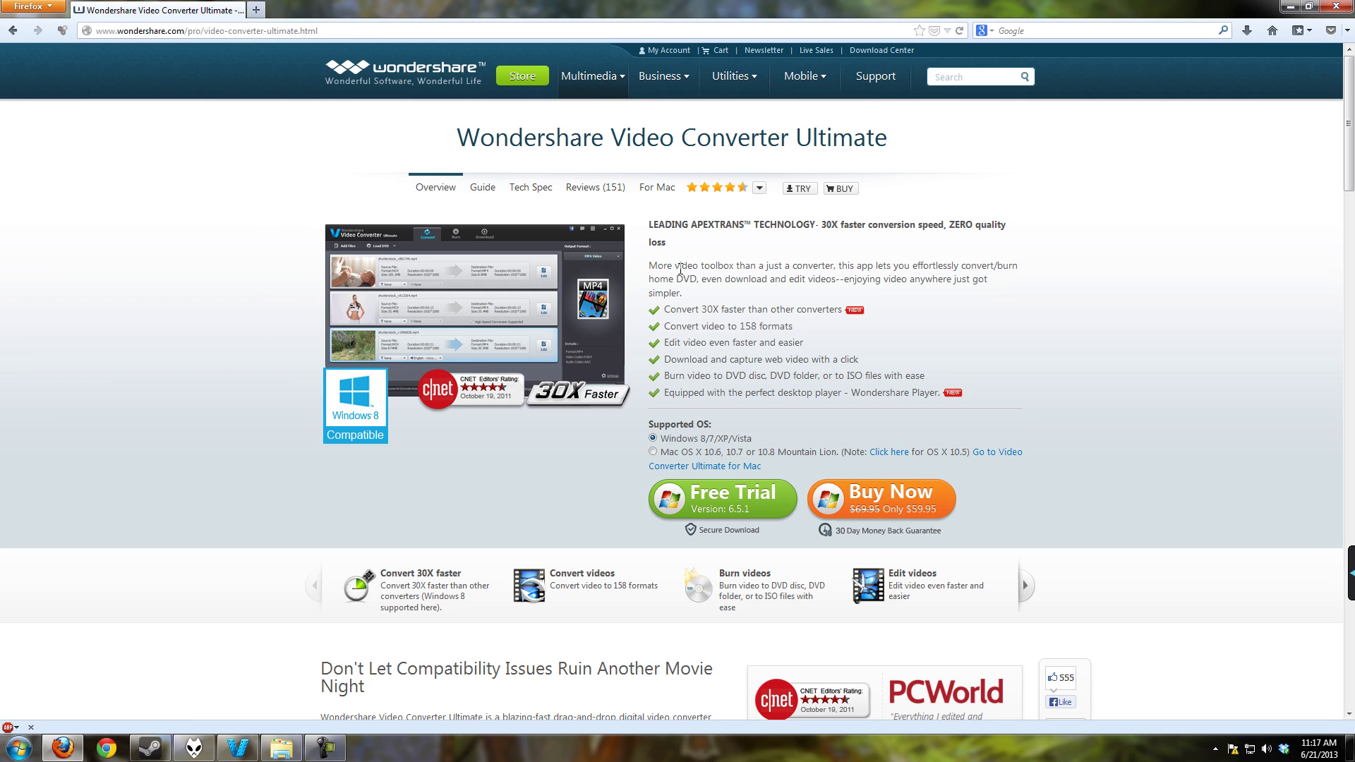
scroll(404, 537, down, 5)
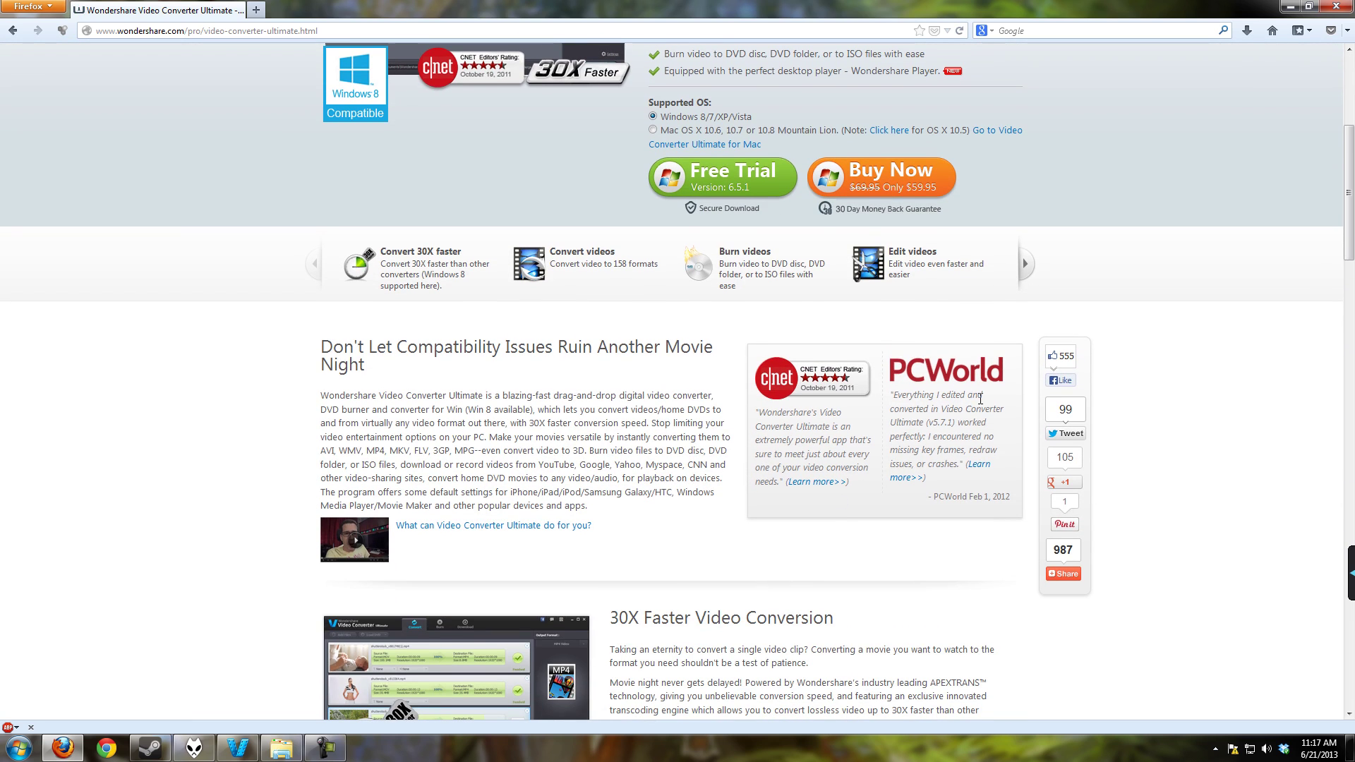
scroll(684, 465, down, 7)
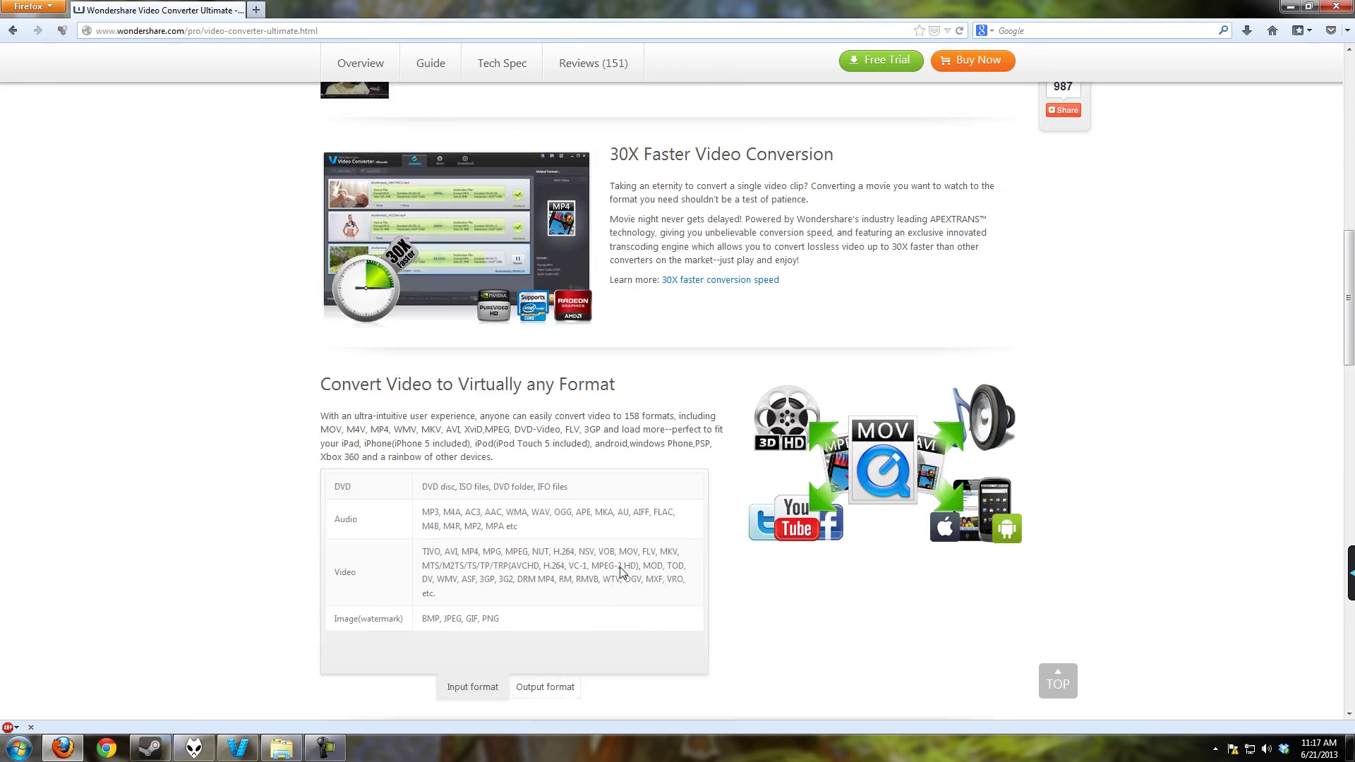
scroll(621, 571, down, 20)
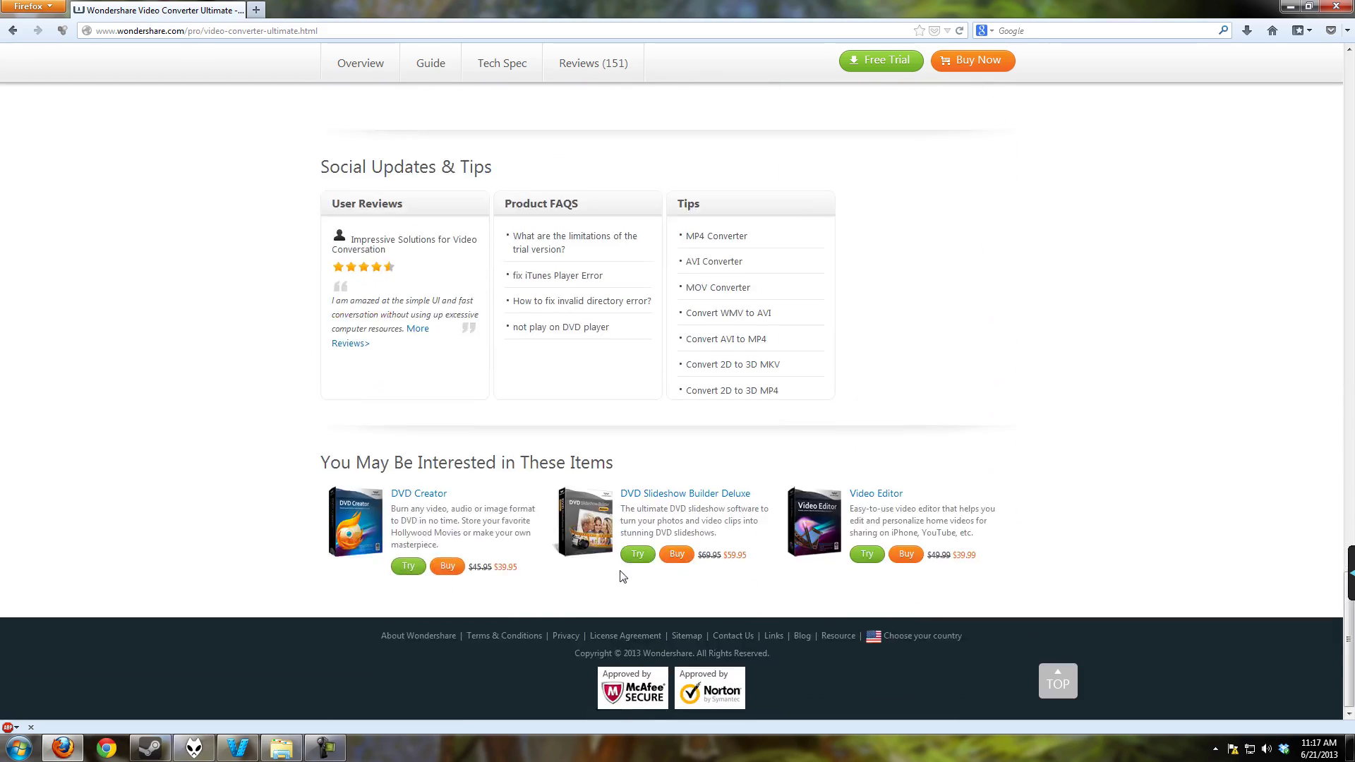
scroll(623, 576, up, 20)
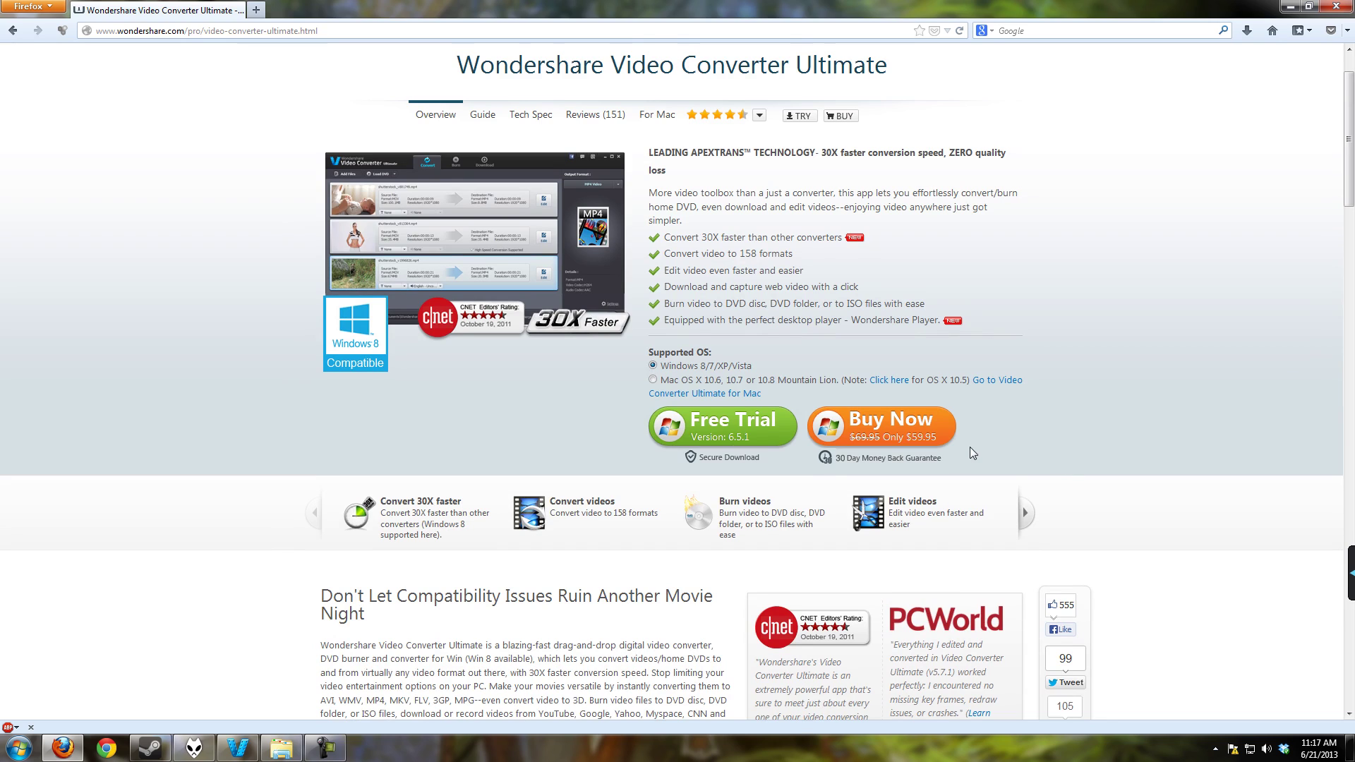
scroll(1129, 448, up, 2)
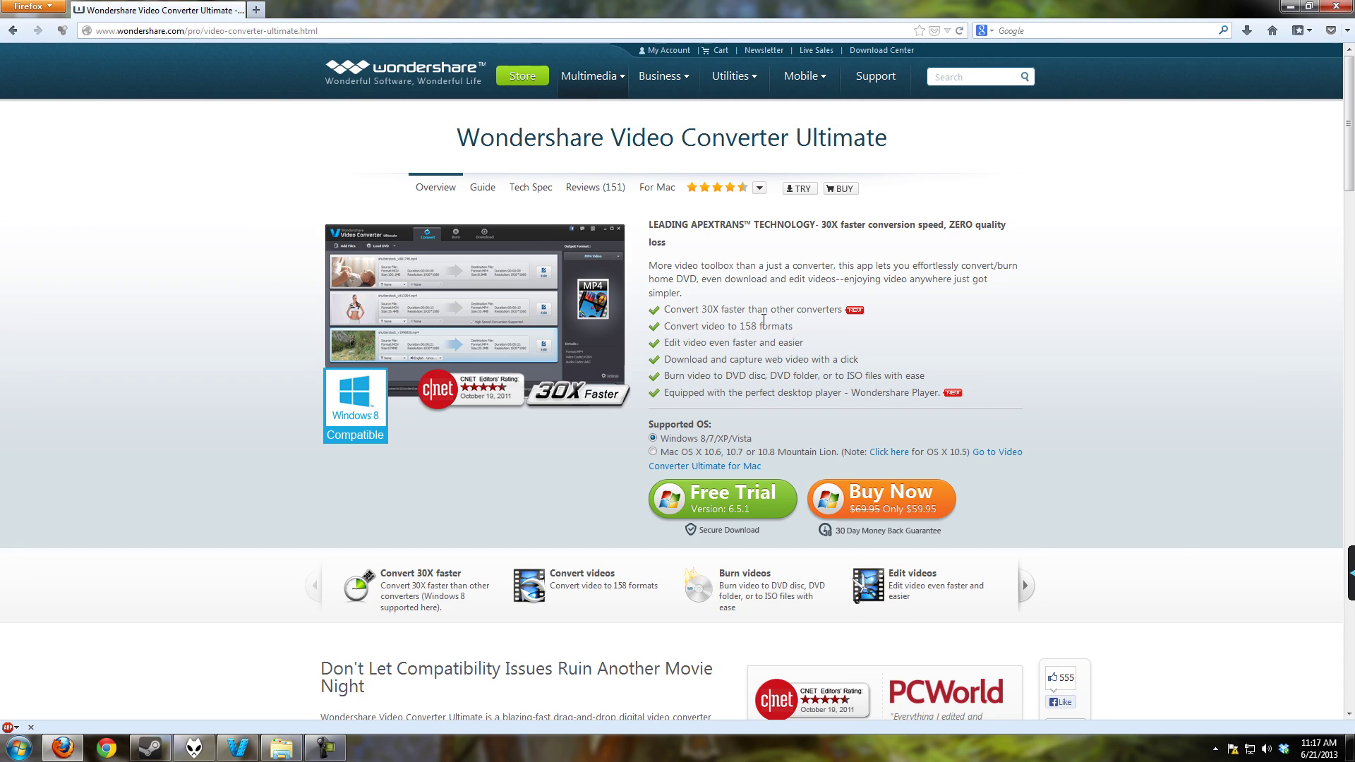
click(1288, 6)
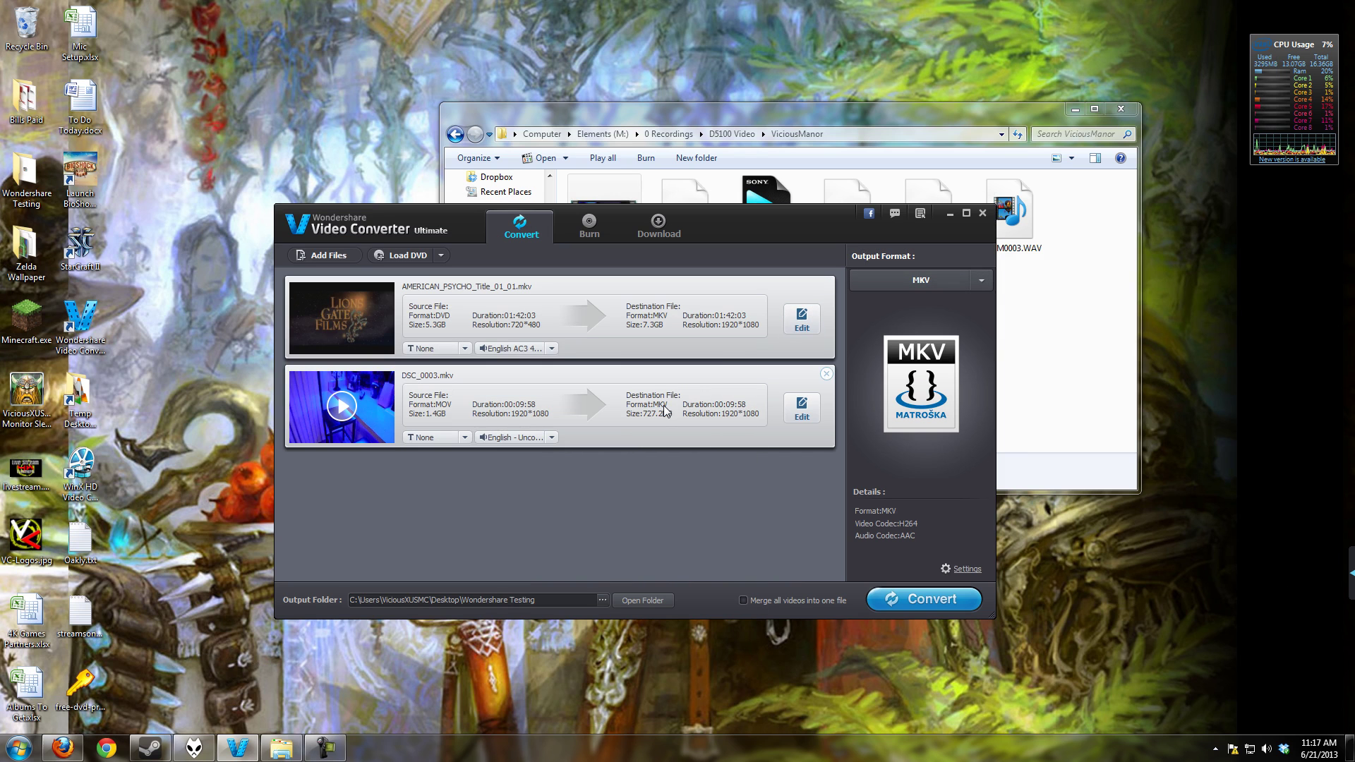